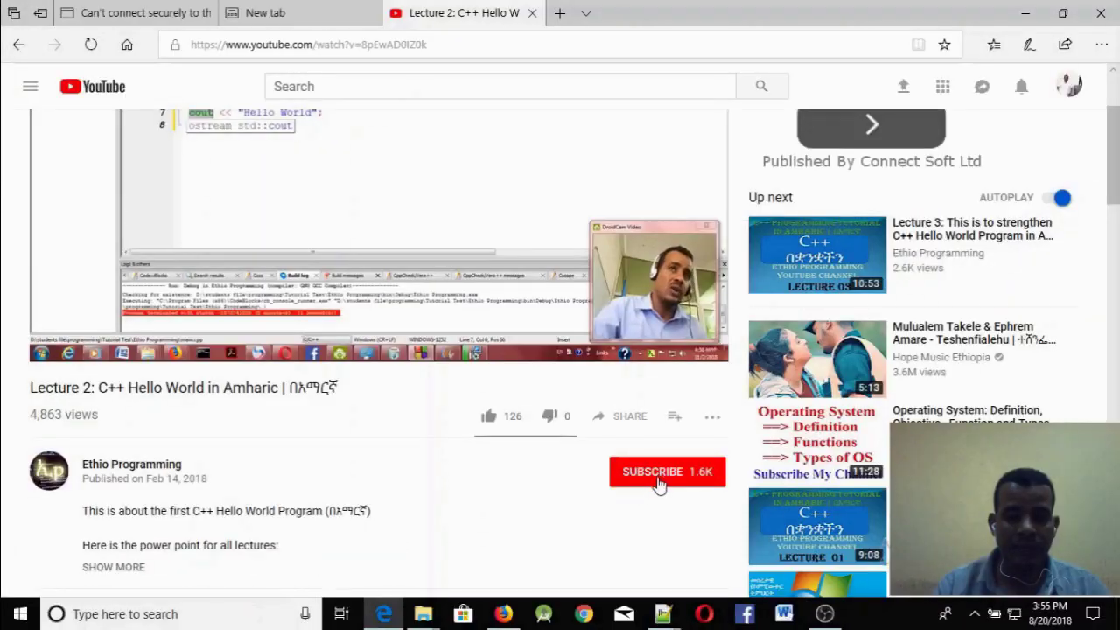
# - Subscribe to the lecture's YouTube channel, then bring the ICT Syllabus document in Word forward
pyautogui.click(658, 482)
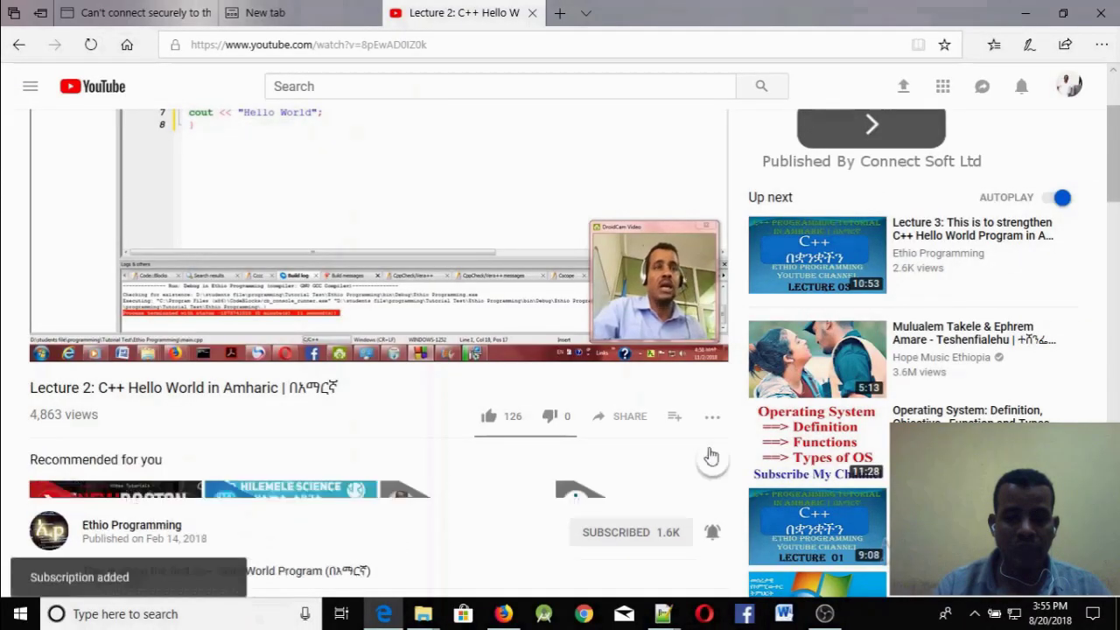
pyautogui.scroll(-3, 708, 495)
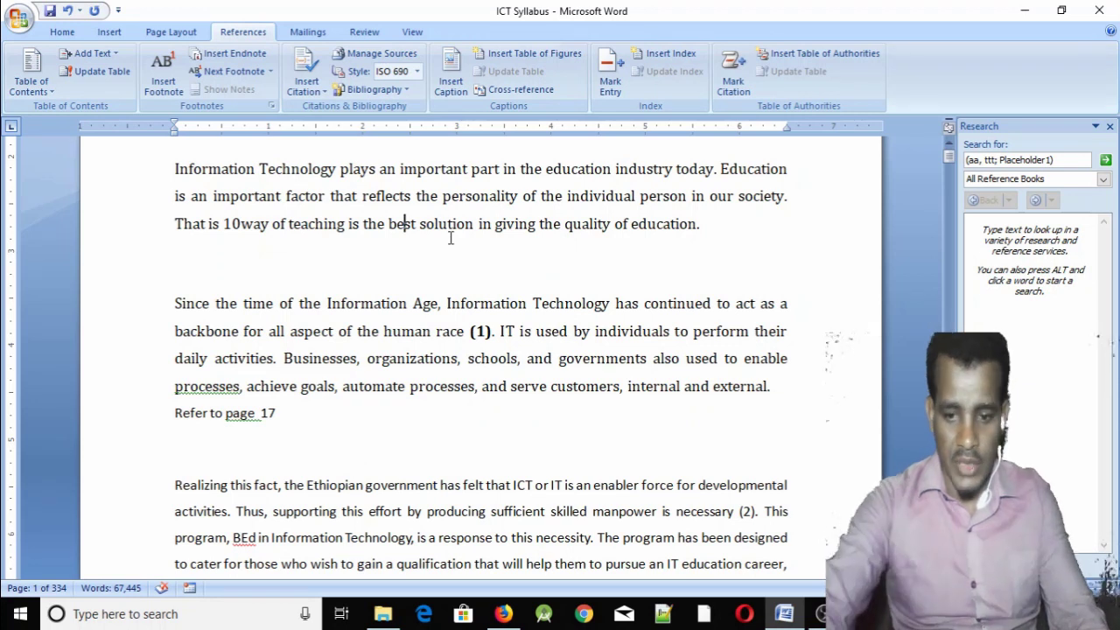
pyautogui.hotkey('ctrl', 'End')
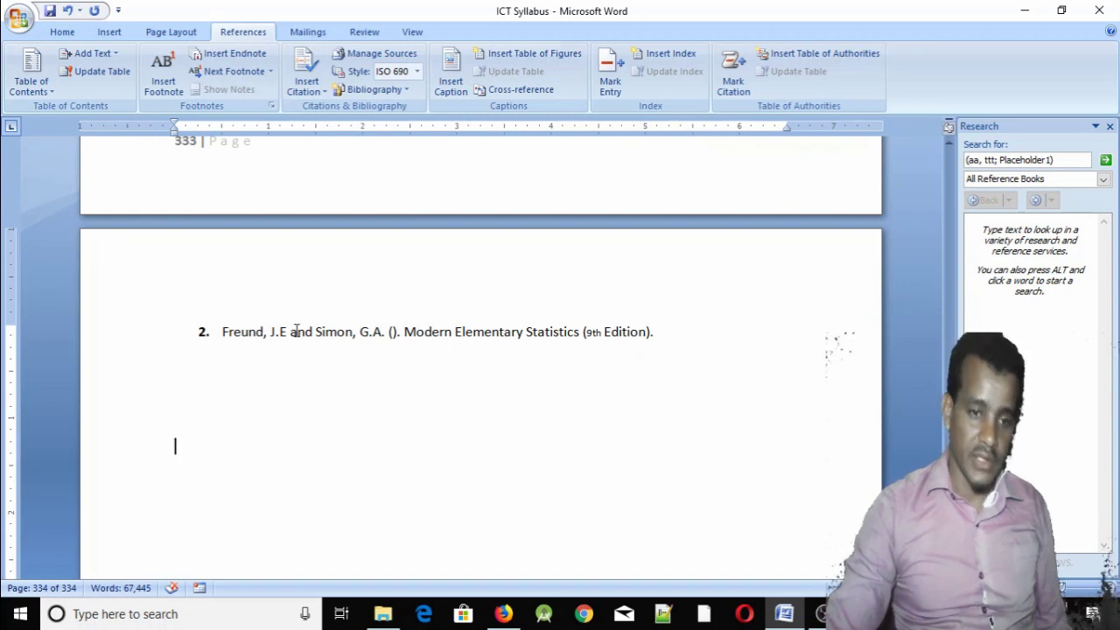
pyautogui.scroll(4, 297, 331)
pyautogui.scroll(3, 298, 331)
pyautogui.scroll(1, 297, 331)
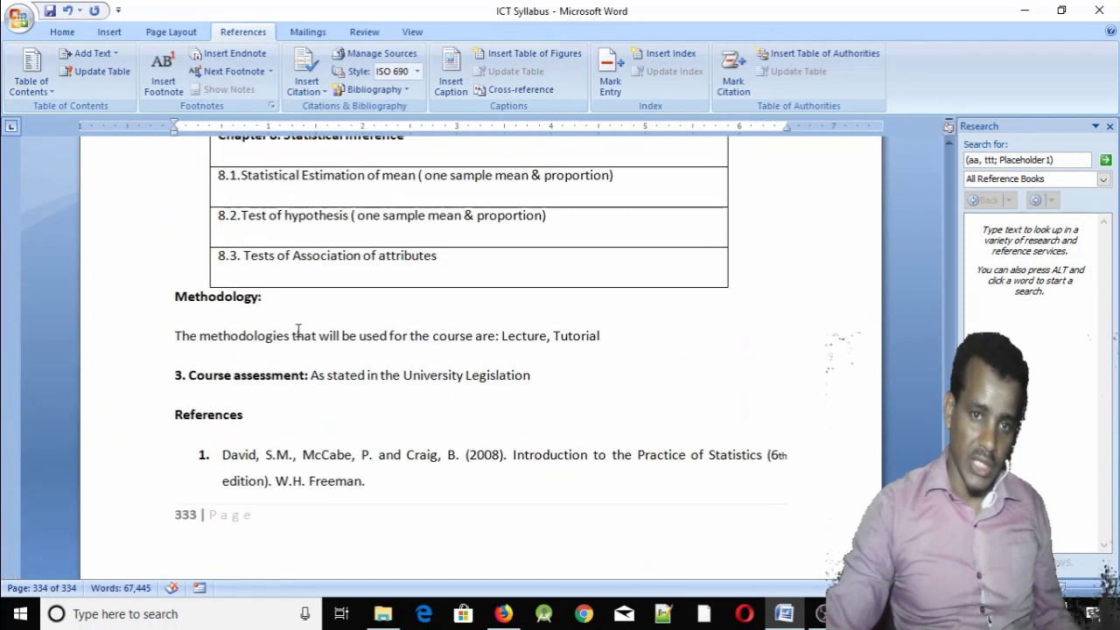
pyautogui.scroll(-4, 268, 421)
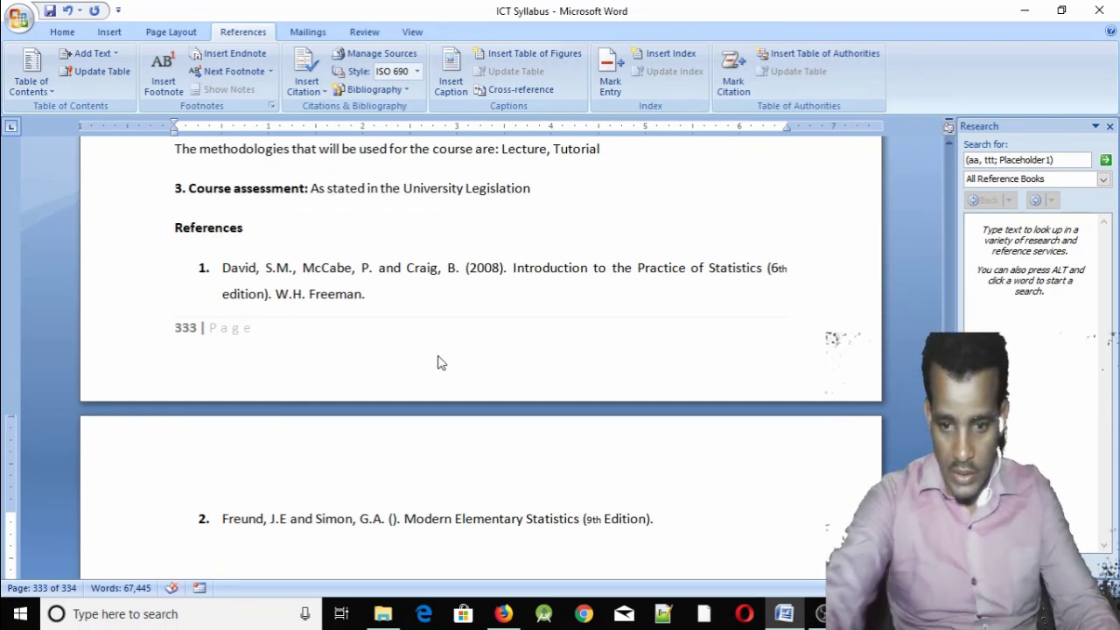
pyautogui.hotkey('ctrl', 'Home')
pyautogui.scroll(-5, 442, 350)
pyautogui.click(434, 270)
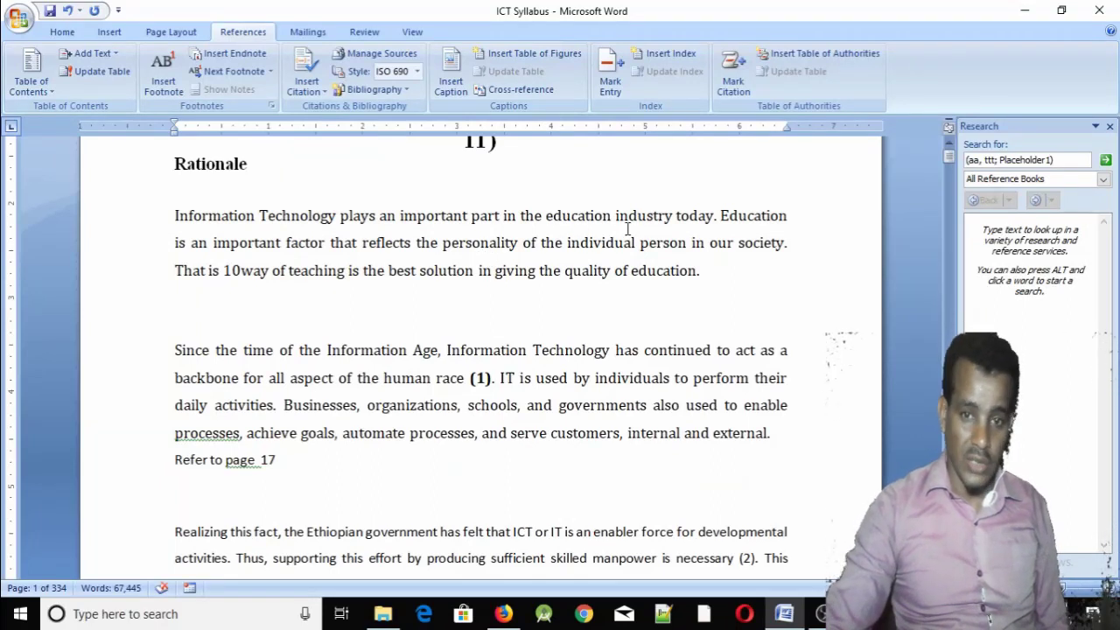
# - Keep the sentence ending 'our society.' unchanged and open the Insert Citation source list
pyautogui.write('.')
pyautogui.moveTo(784, 246); pyautogui.dragTo(204, 219)
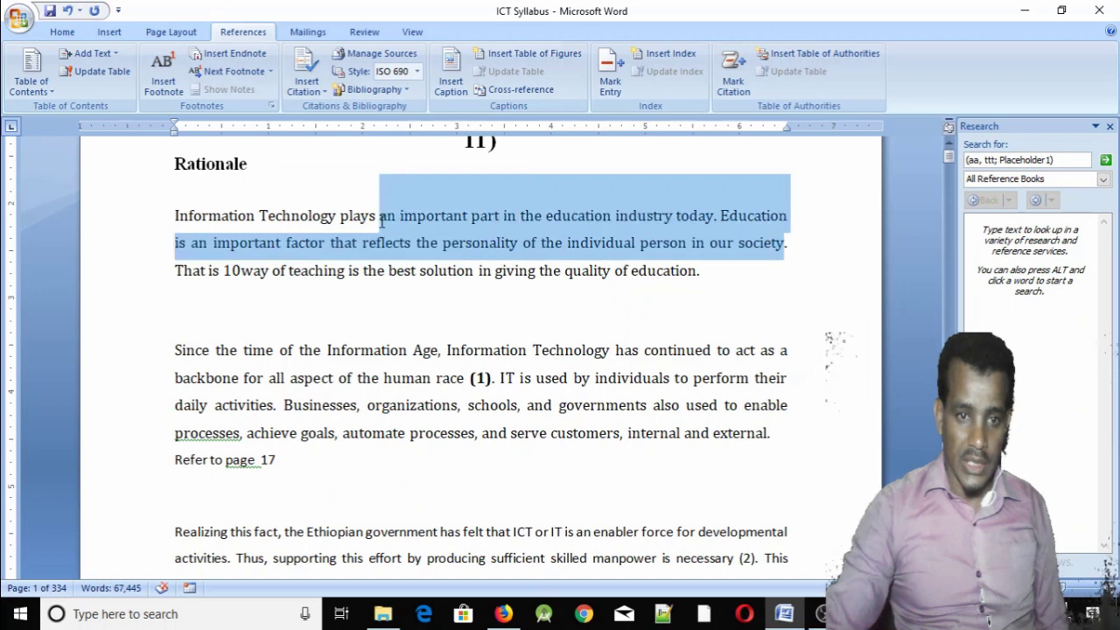
pyautogui.click(787, 248)
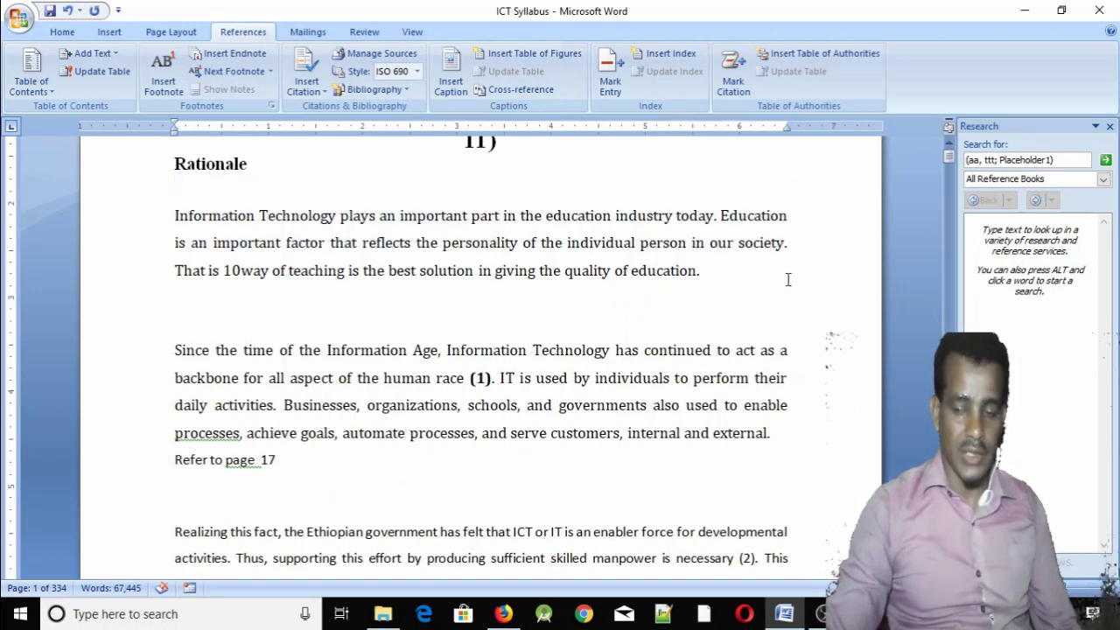
pyautogui.press('BackSpace')
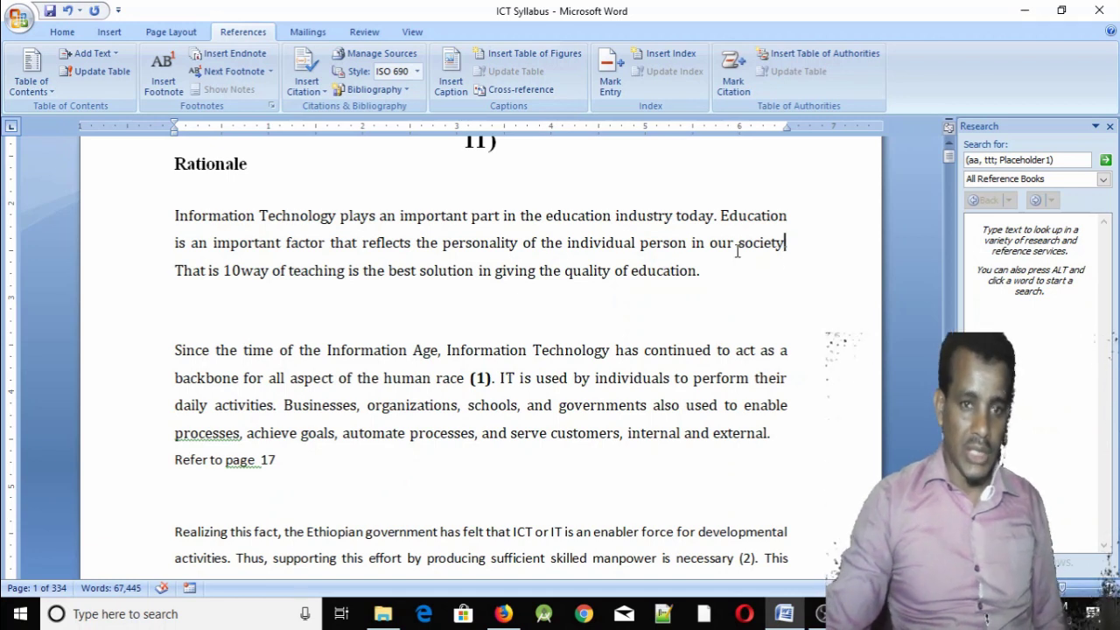
pyautogui.click(324, 96)
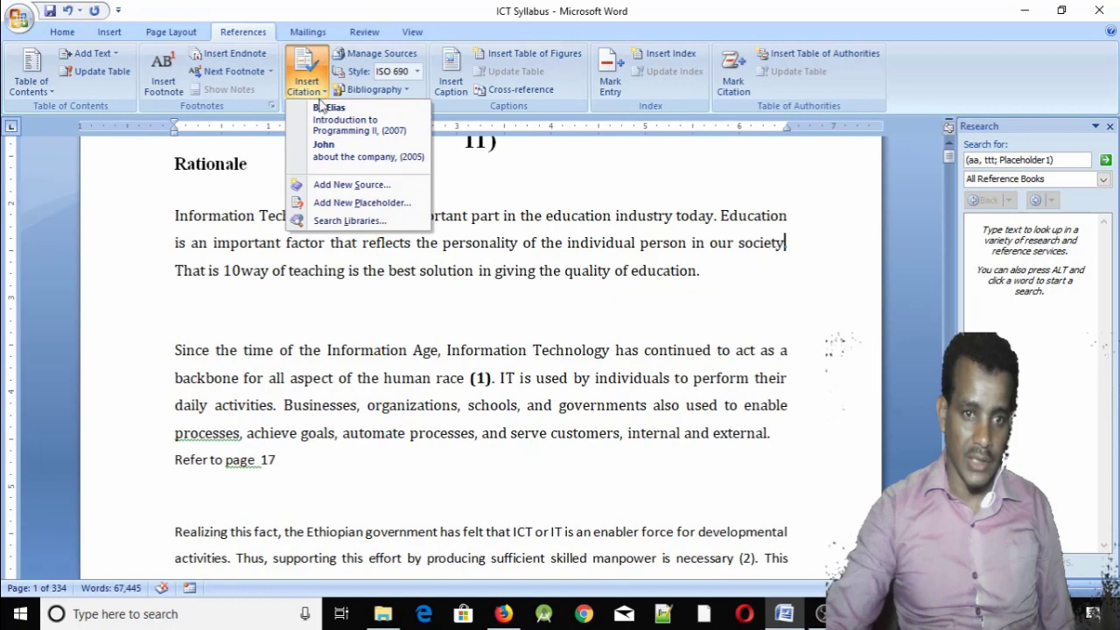
# - Start a new citation source of type Book
pyautogui.click(345, 184)
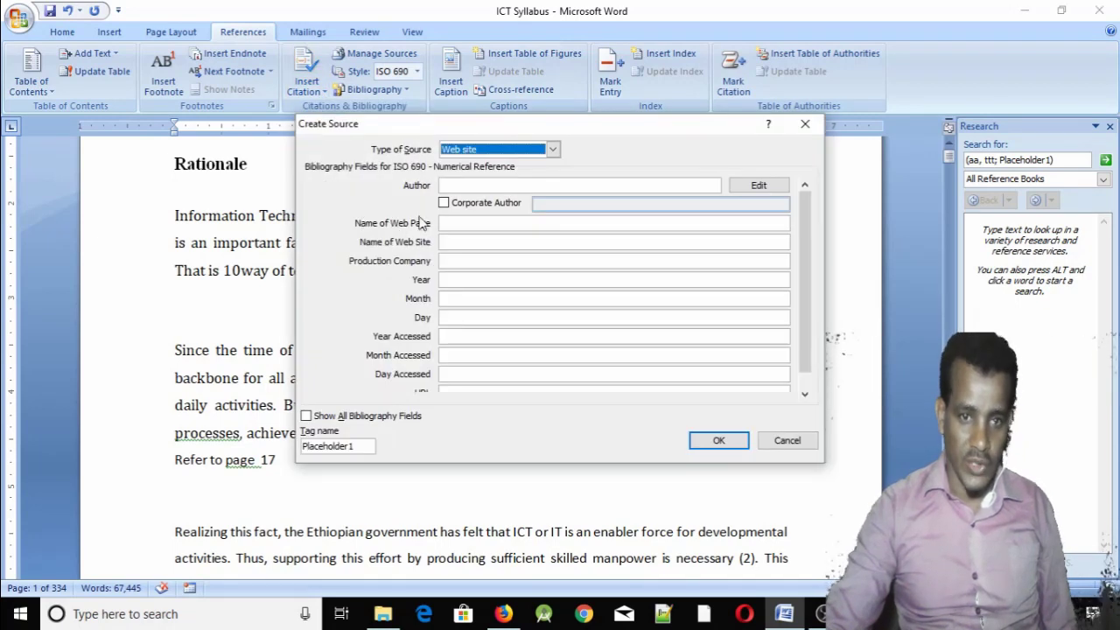
pyautogui.click(552, 150)
pyautogui.scroll(1, 558, 181)
pyautogui.click(483, 165)
# - Fill in author, title 'Introduction to Programming', year 2010, publisher ieee and standard number, then save the citation
pyautogui.click(481, 184)
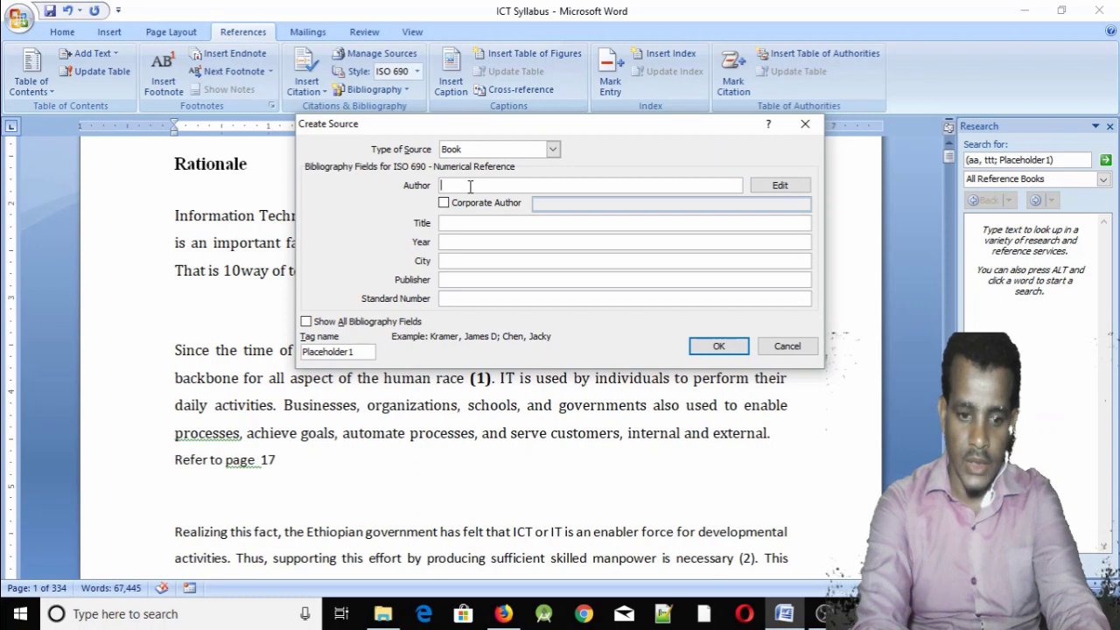
pyautogui.write('xxxx')
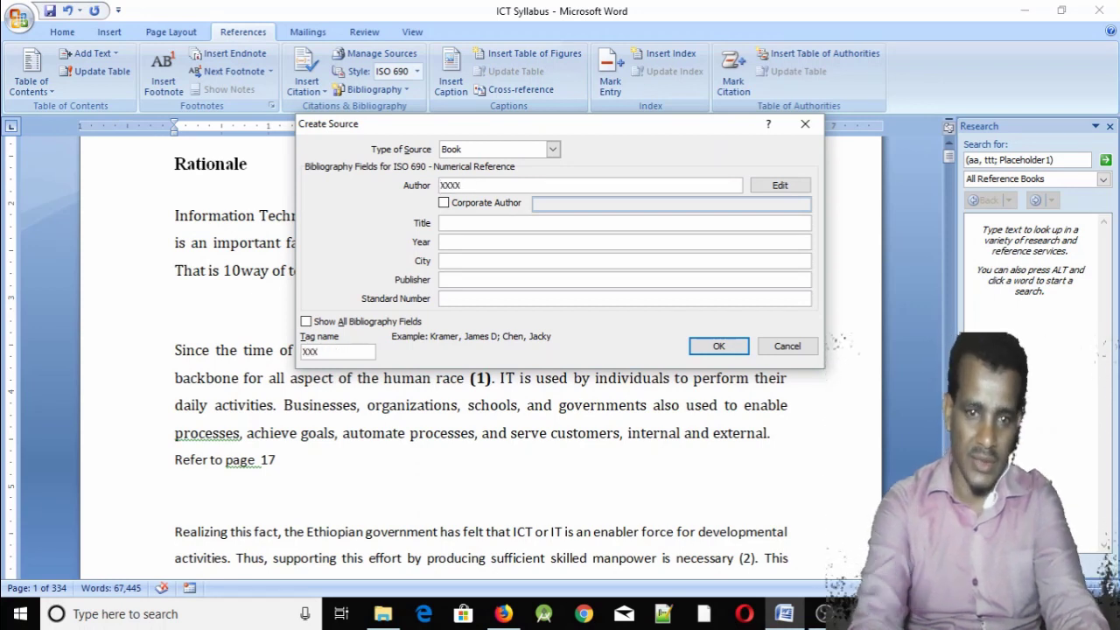
pyautogui.moveTo(462, 186); pyautogui.dragTo(397, 185)
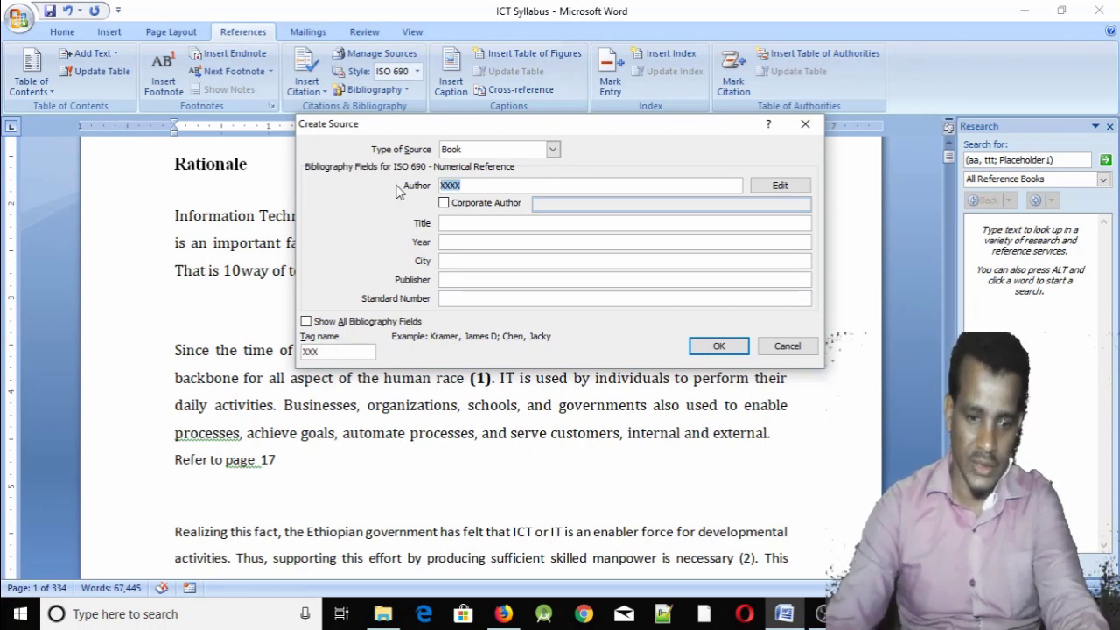
pyautogui.write('Yibeltal')
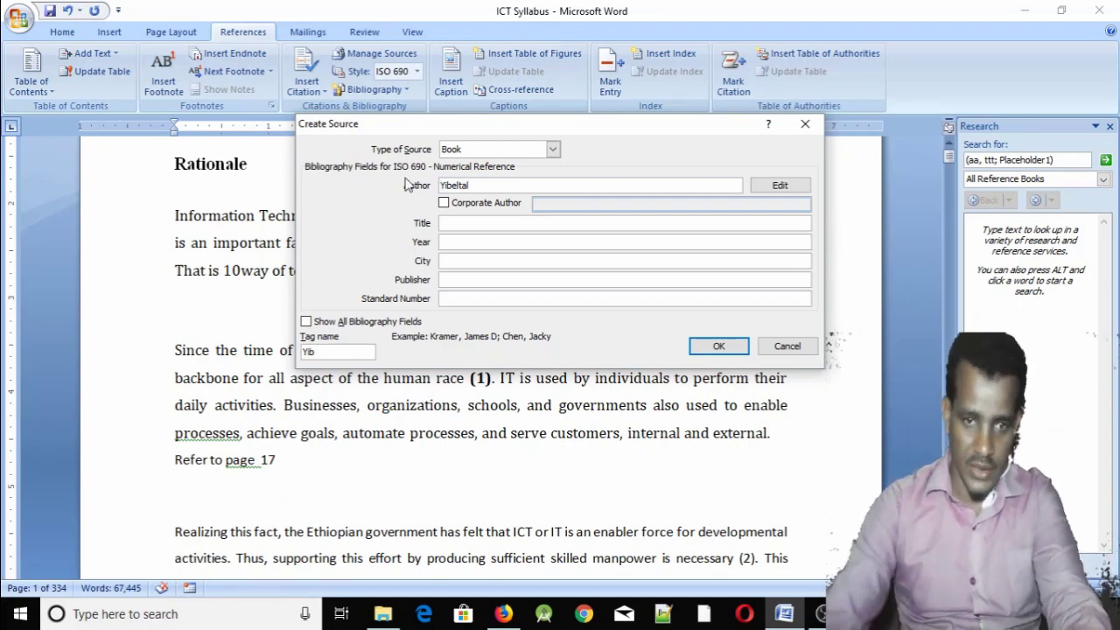
pyautogui.click(465, 224)
pyautogui.write('Introduction to Programming')
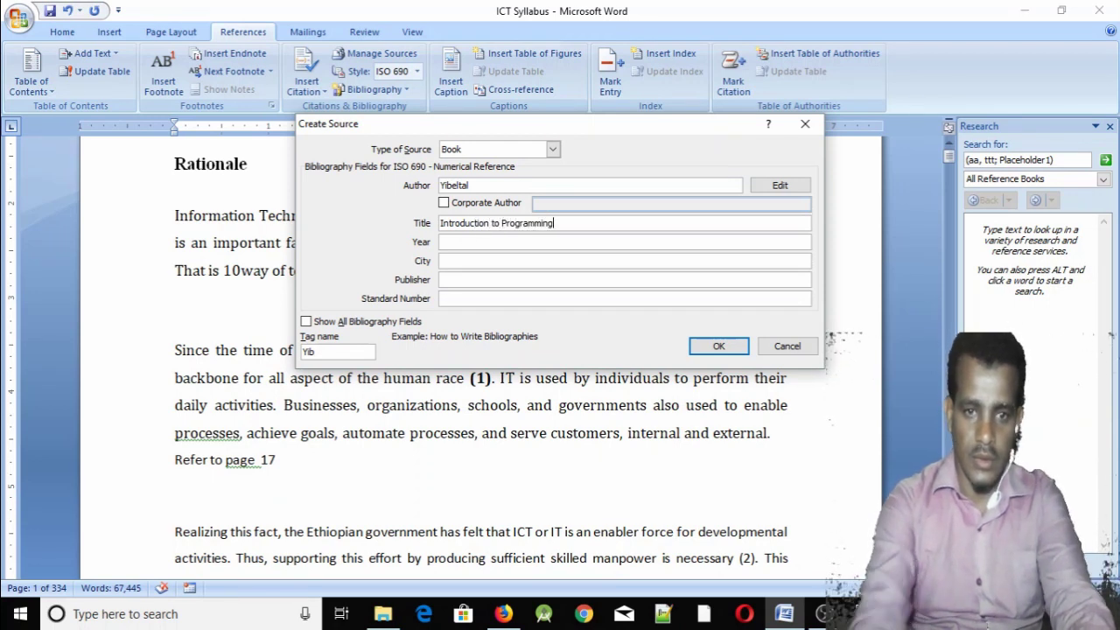
pyautogui.click(468, 241)
pyautogui.write('2010')
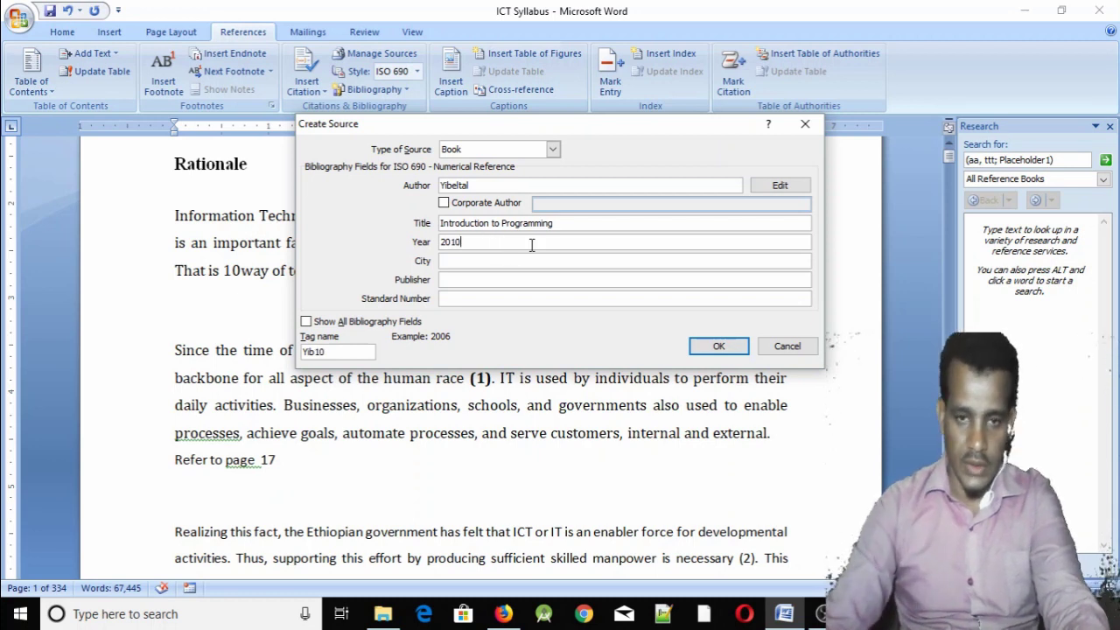
pyautogui.click(470, 279)
pyautogui.write('ieee')
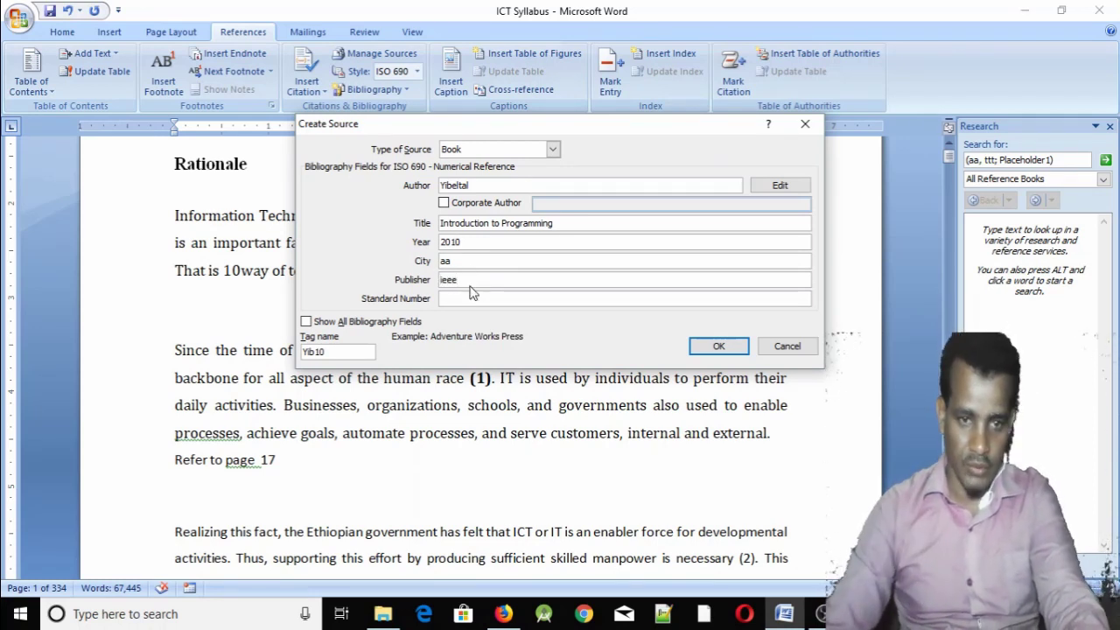
pyautogui.click(470, 297)
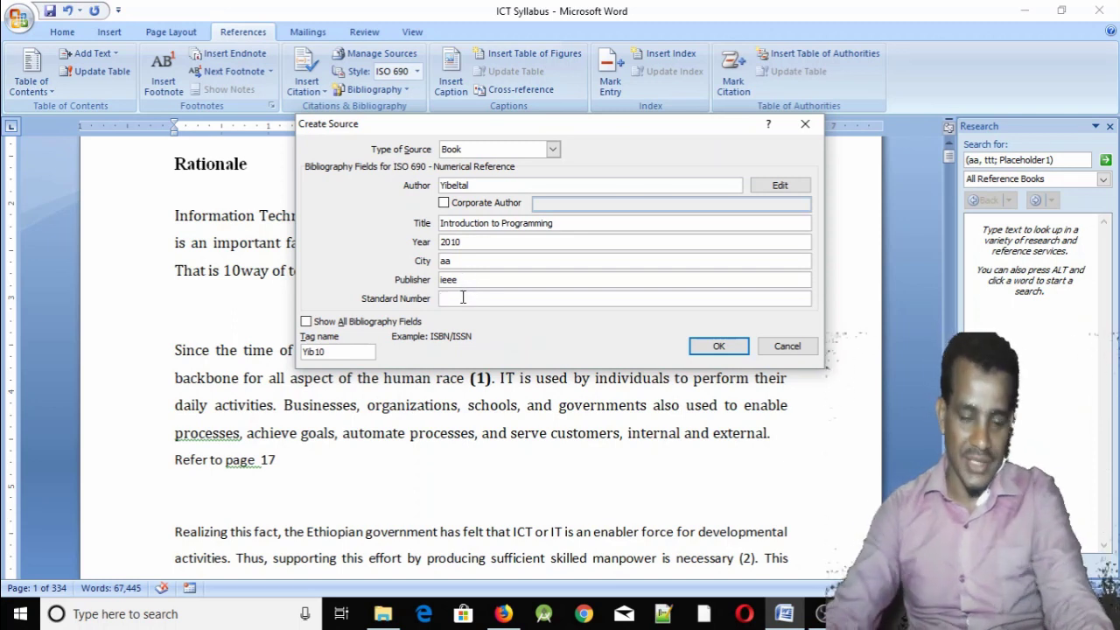
pyautogui.write('123')
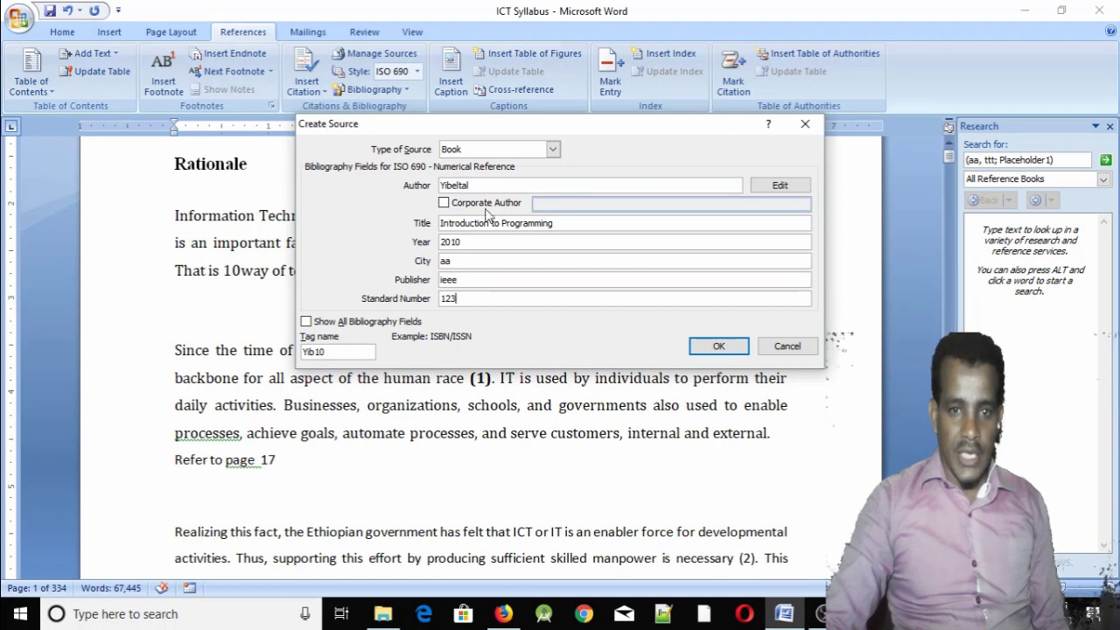
pyautogui.click(717, 346)
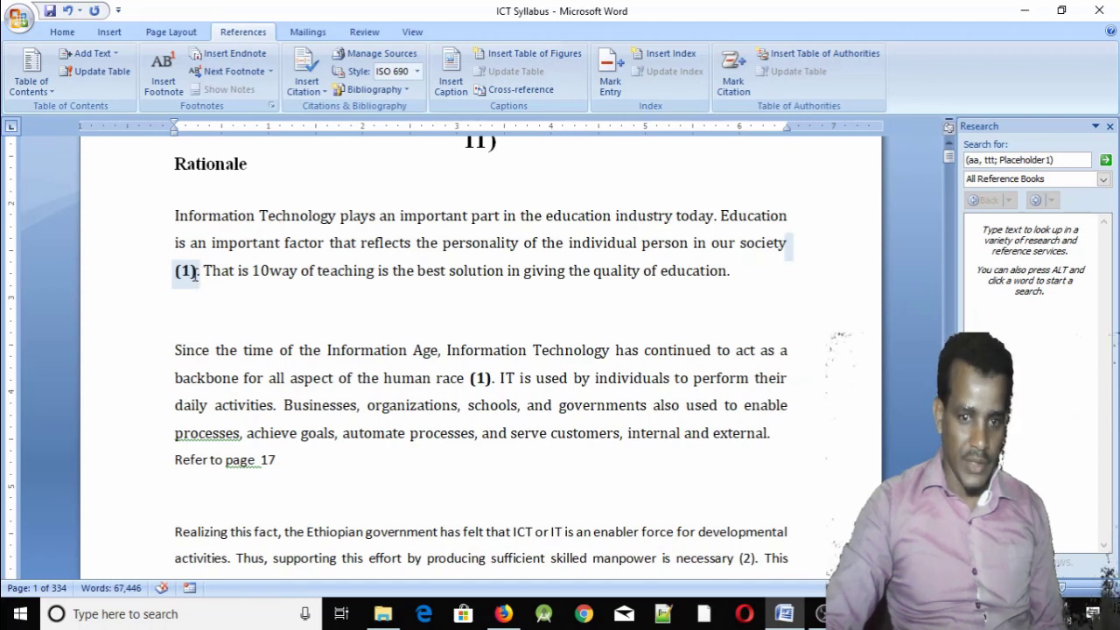
# - Switch the document's citation style to APA
pyautogui.click(187, 270)
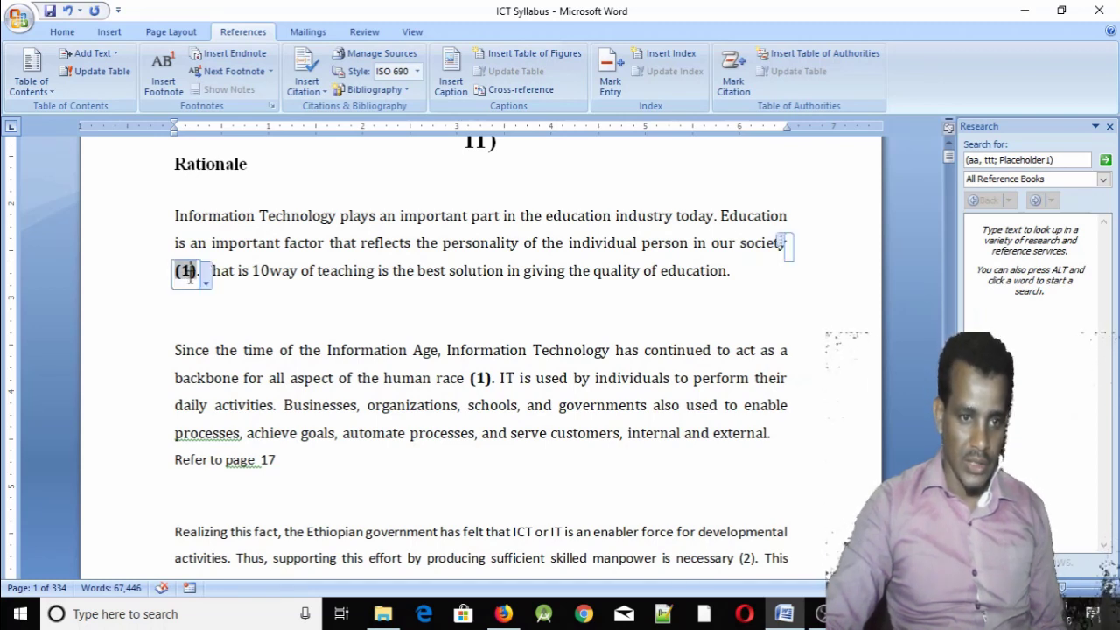
pyautogui.click(417, 71)
pyautogui.click(405, 90)
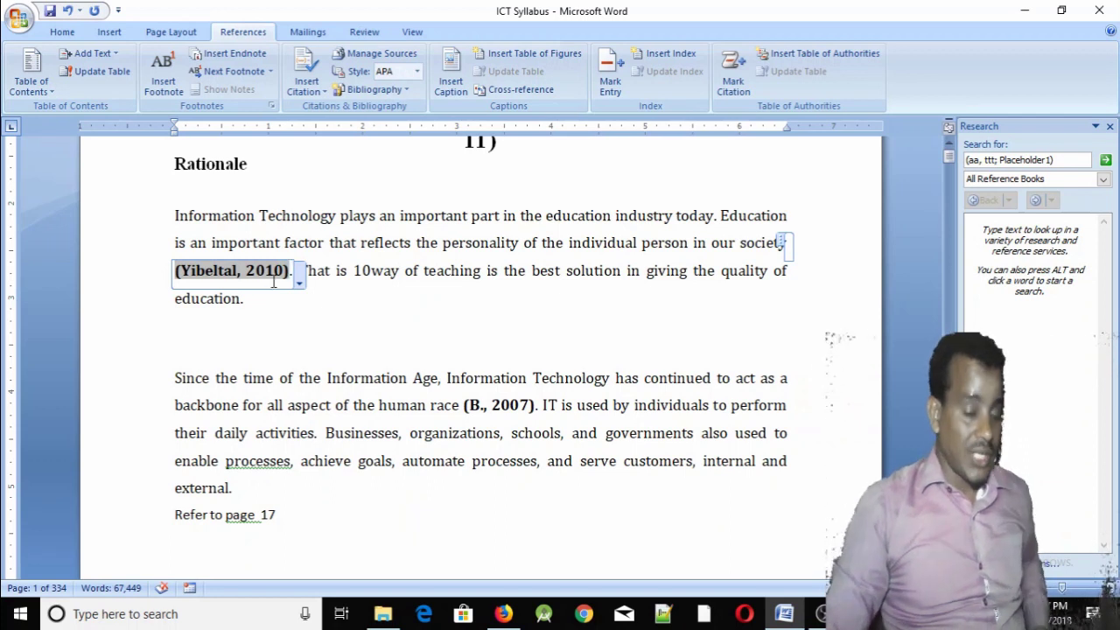
pyautogui.click(338, 270)
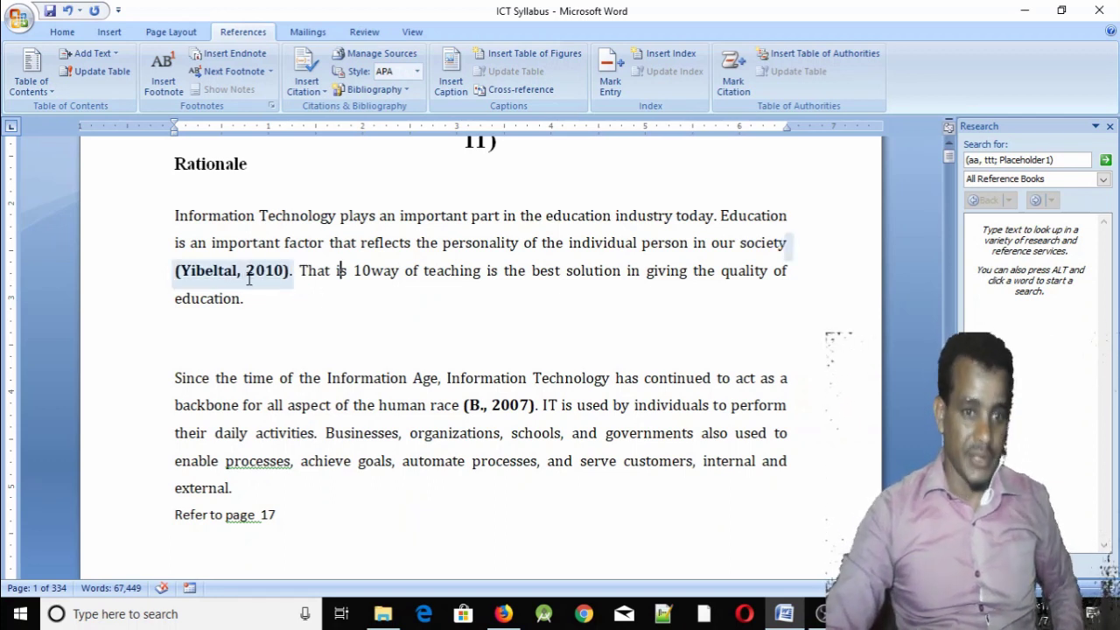
# - Cite the 2007 Introduction to Programming II source as (B., 2007) after 'For more click here'
pyautogui.scroll(-2, 306, 299)
pyautogui.scroll(1, 306, 298)
pyautogui.scroll(1, 305, 297)
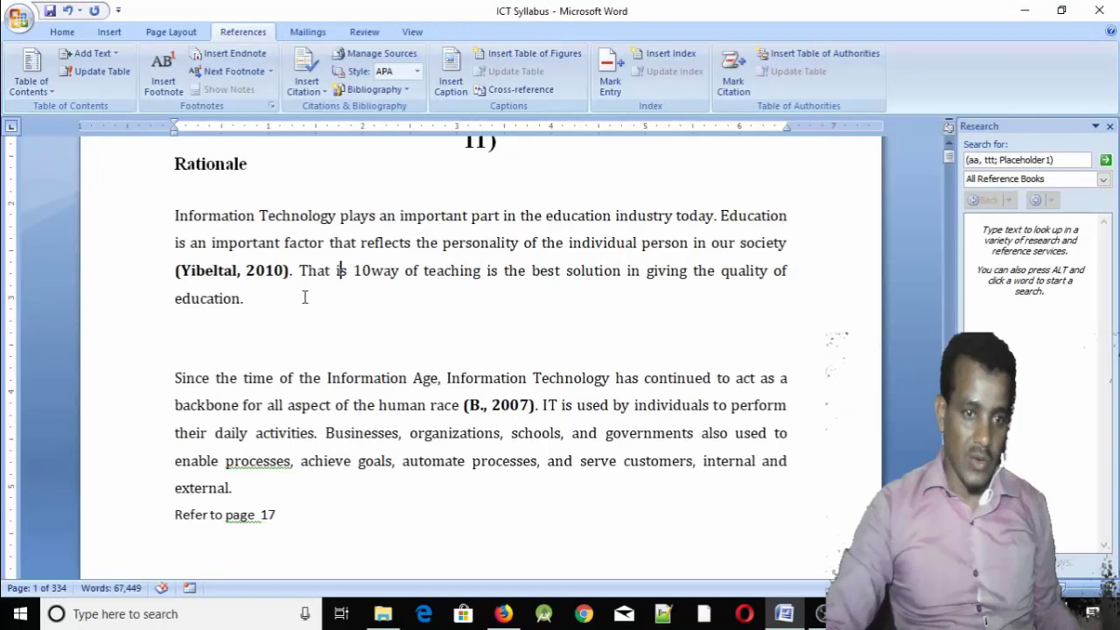
pyautogui.scroll(-3, 494, 332)
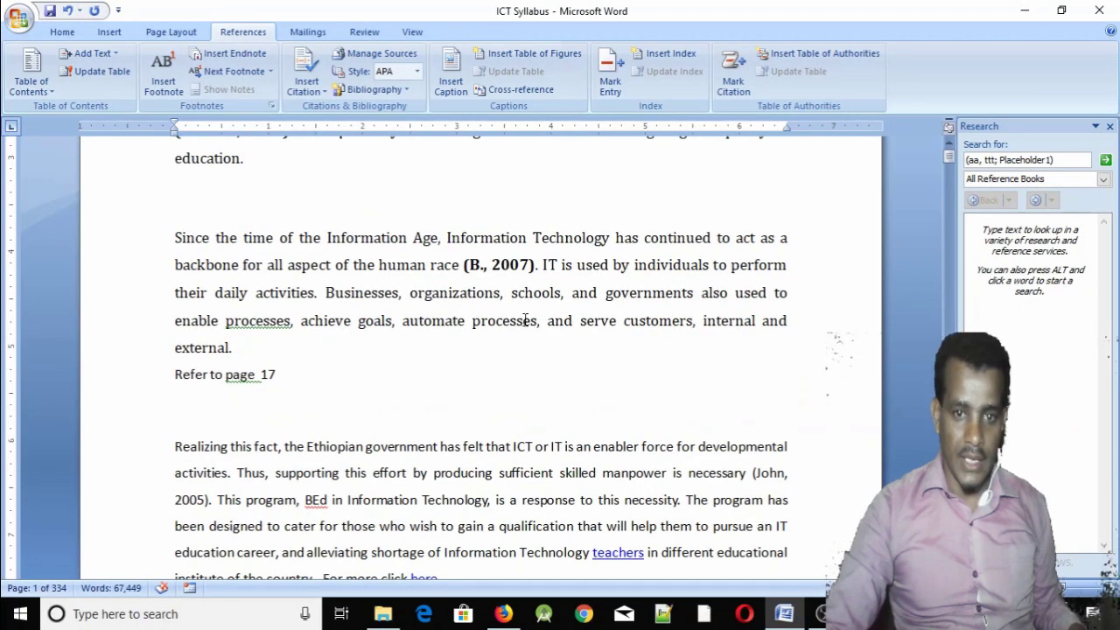
pyautogui.click(471, 264)
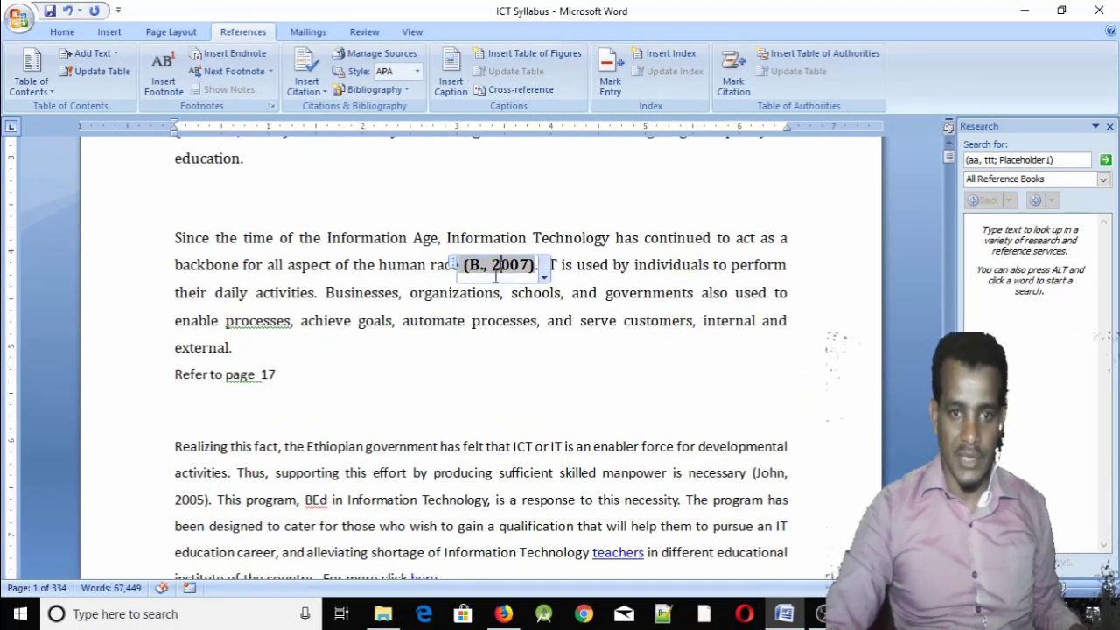
pyautogui.moveTo(653, 320); pyautogui.dragTo(672, 321)
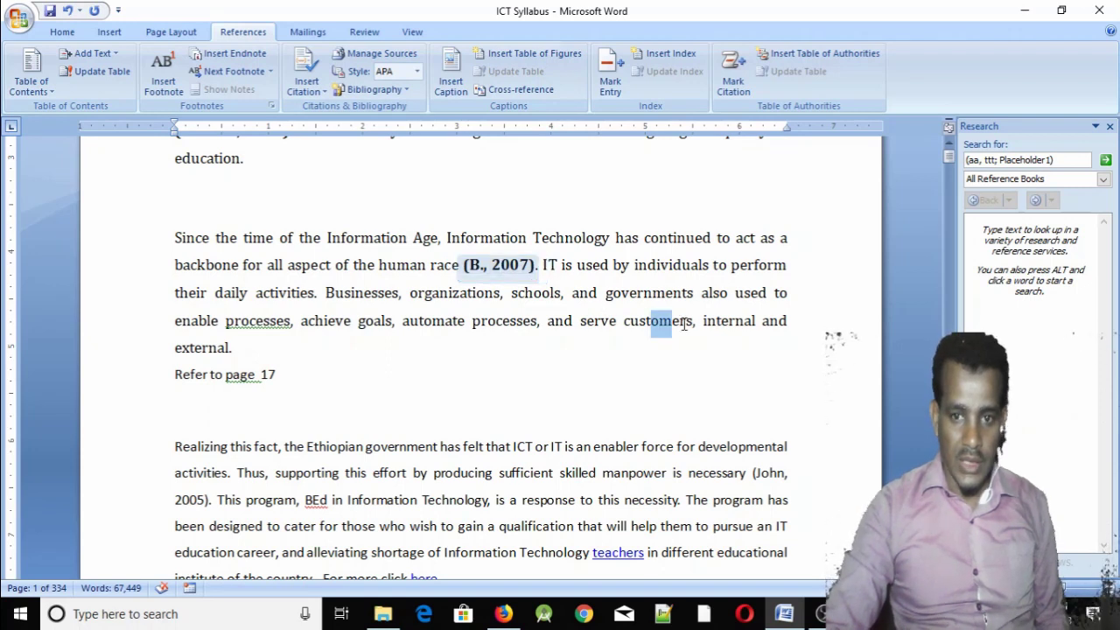
pyautogui.scroll(-3, 447, 372)
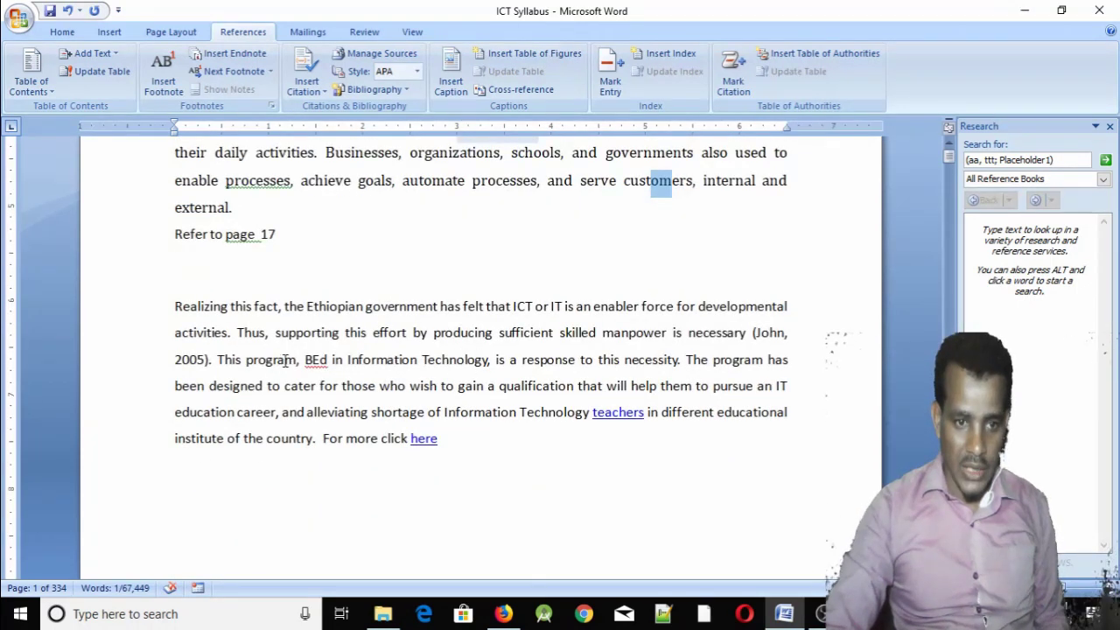
pyautogui.click(754, 341)
pyautogui.scroll(-2, 656, 350)
pyautogui.click(455, 354)
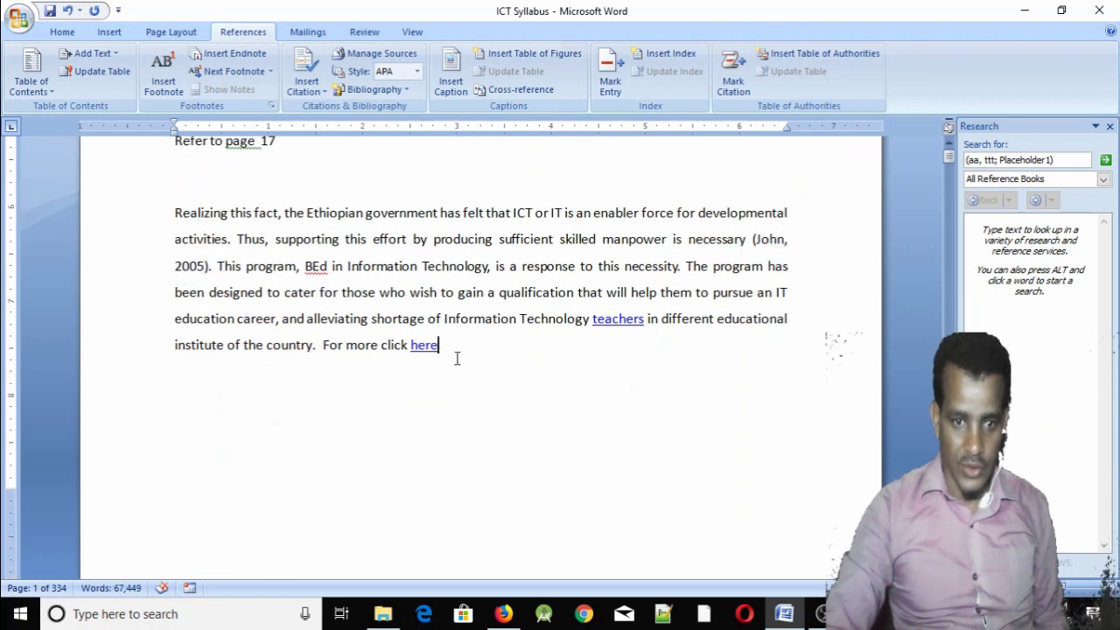
pyautogui.click(306, 83)
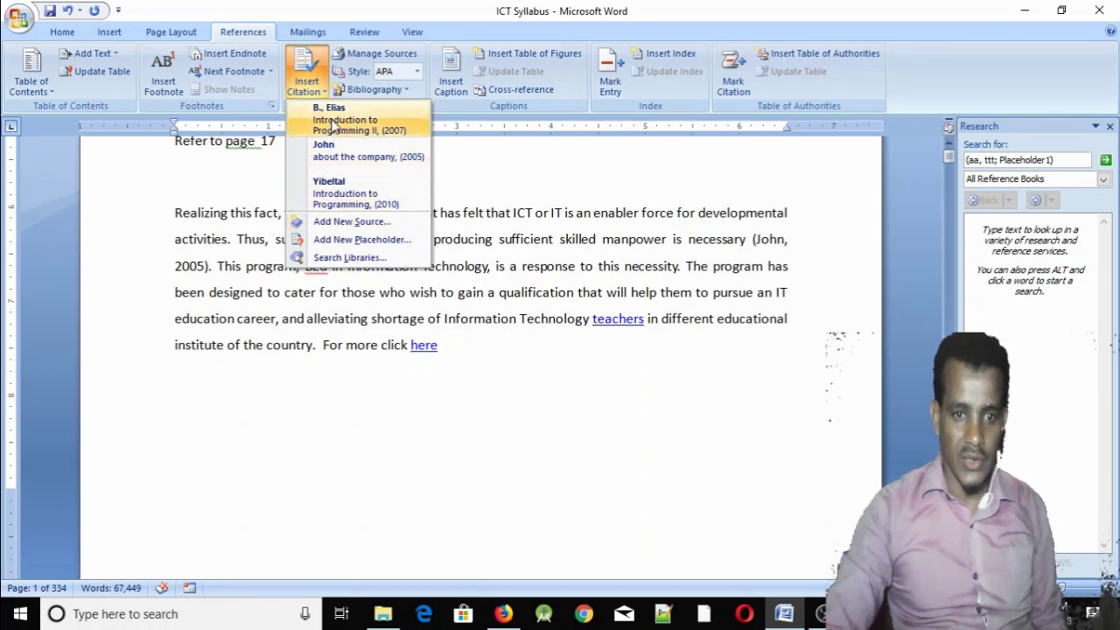
pyautogui.click(332, 127)
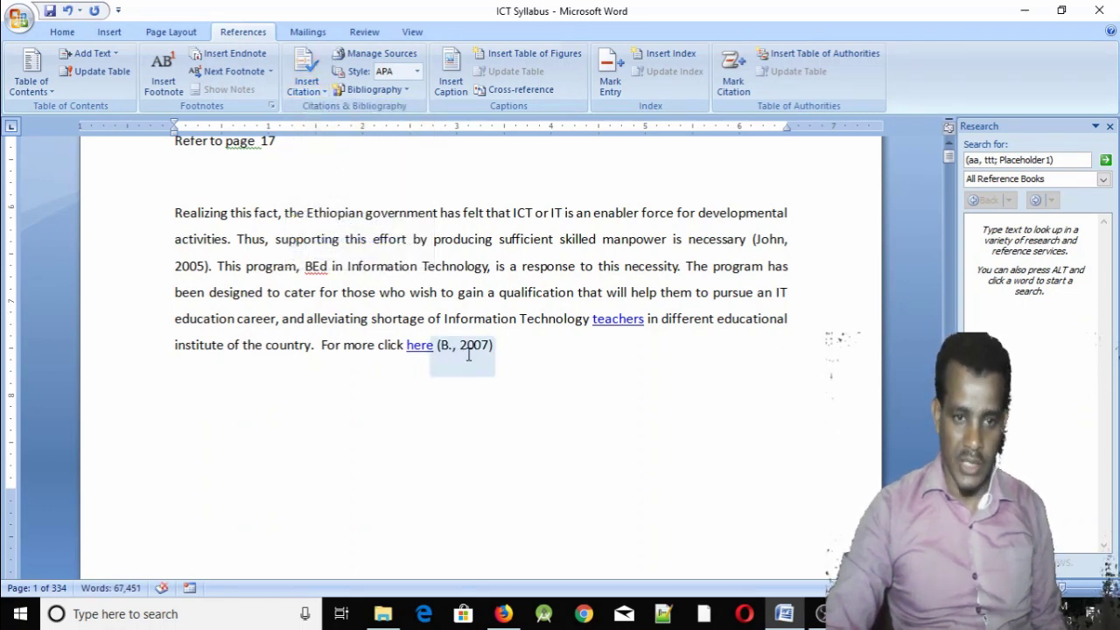
# - Cite the 2010 Introduction to Programming source after 'mind set' in the General Objective
pyautogui.scroll(-1, 493, 350)
pyautogui.scroll(-2, 492, 350)
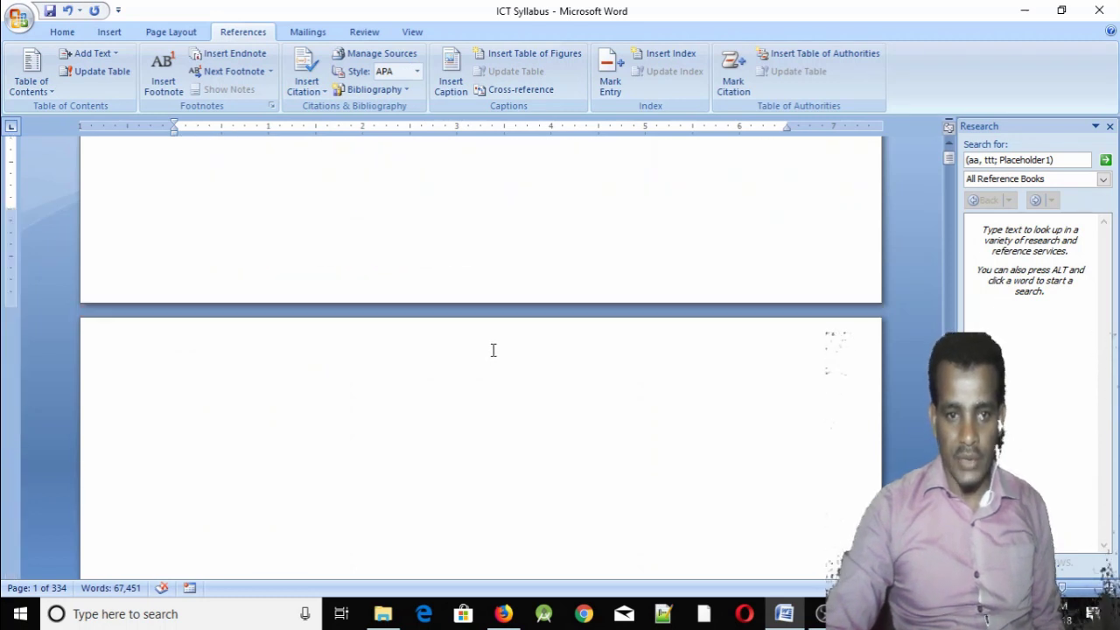
pyautogui.scroll(-2, 493, 350)
pyautogui.scroll(-1, 493, 350)
pyautogui.scroll(-2, 493, 349)
pyautogui.scroll(-3, 493, 350)
pyautogui.scroll(-3, 494, 349)
pyautogui.scroll(-3, 494, 349)
pyautogui.scroll(3, 467, 331)
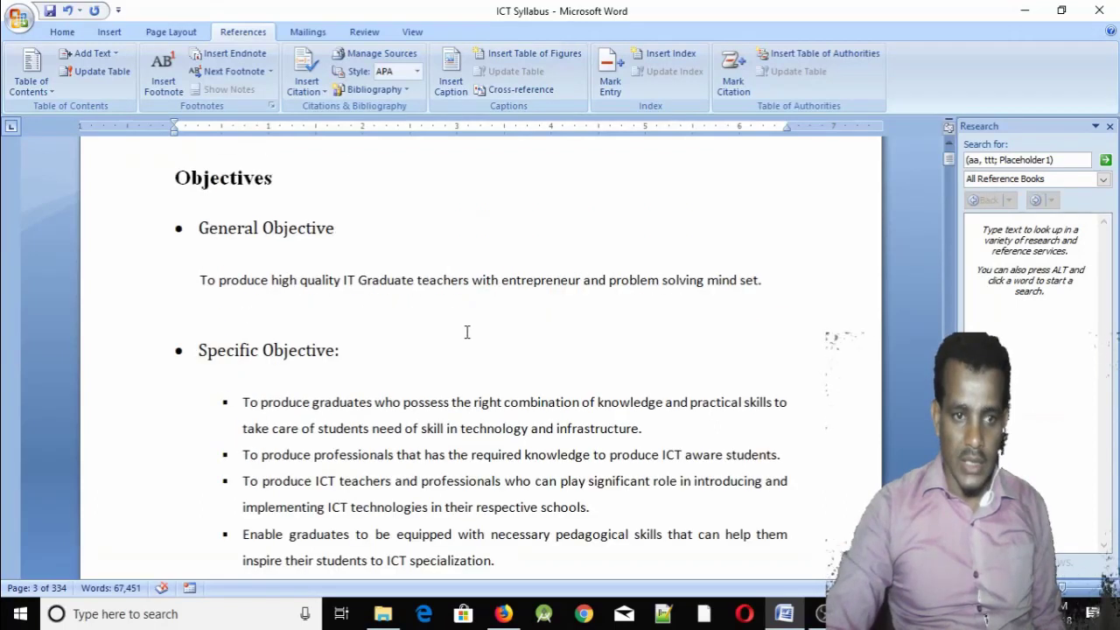
pyautogui.click(760, 281)
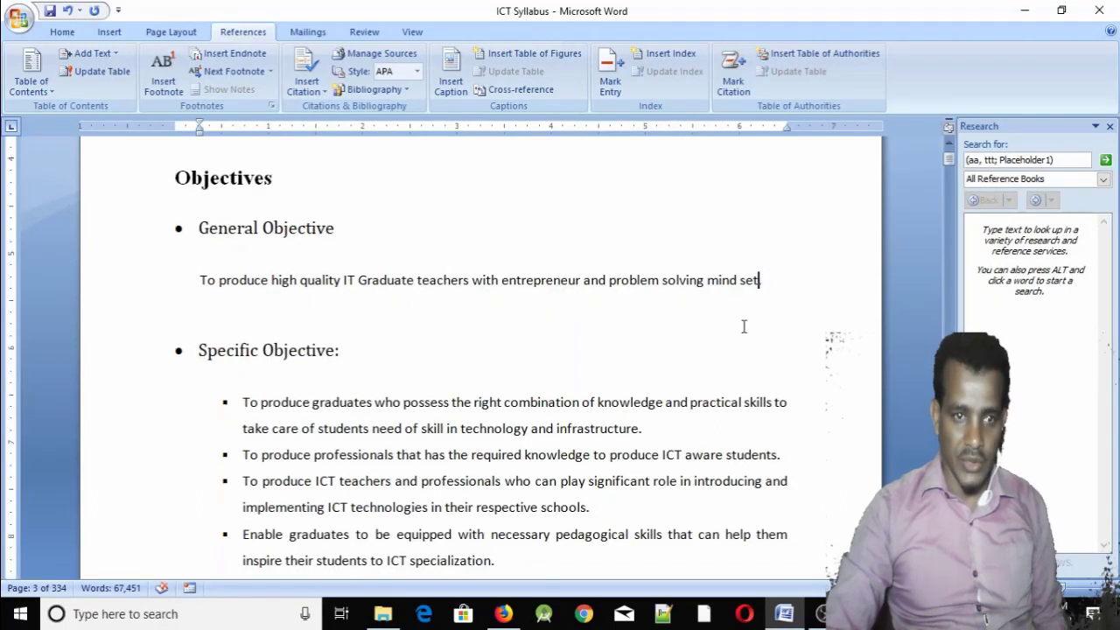
pyautogui.click(323, 91)
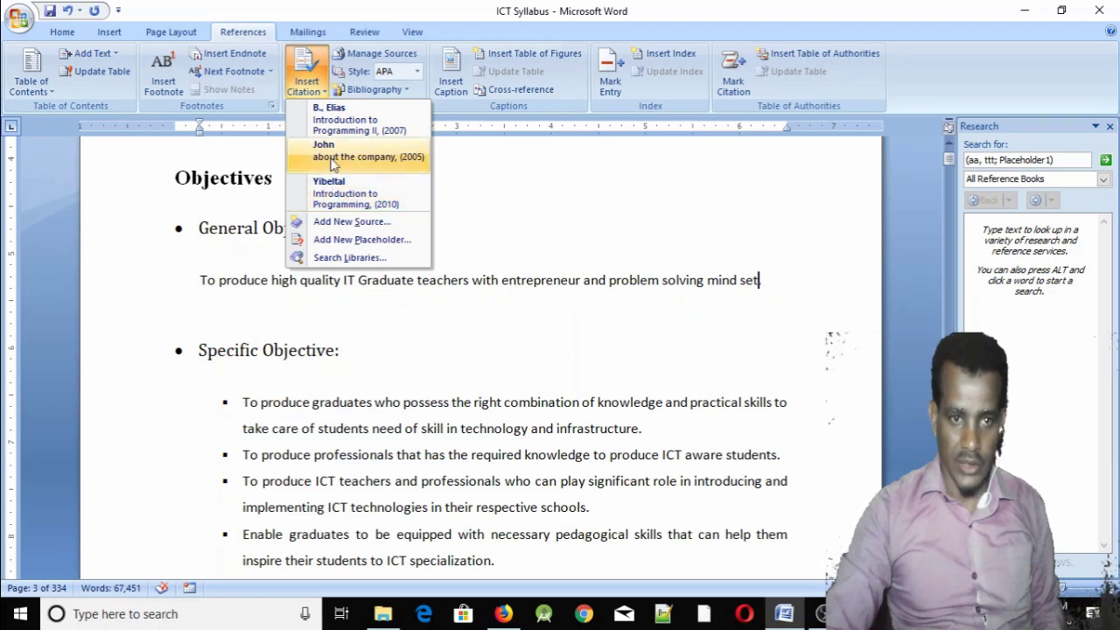
pyautogui.click(333, 193)
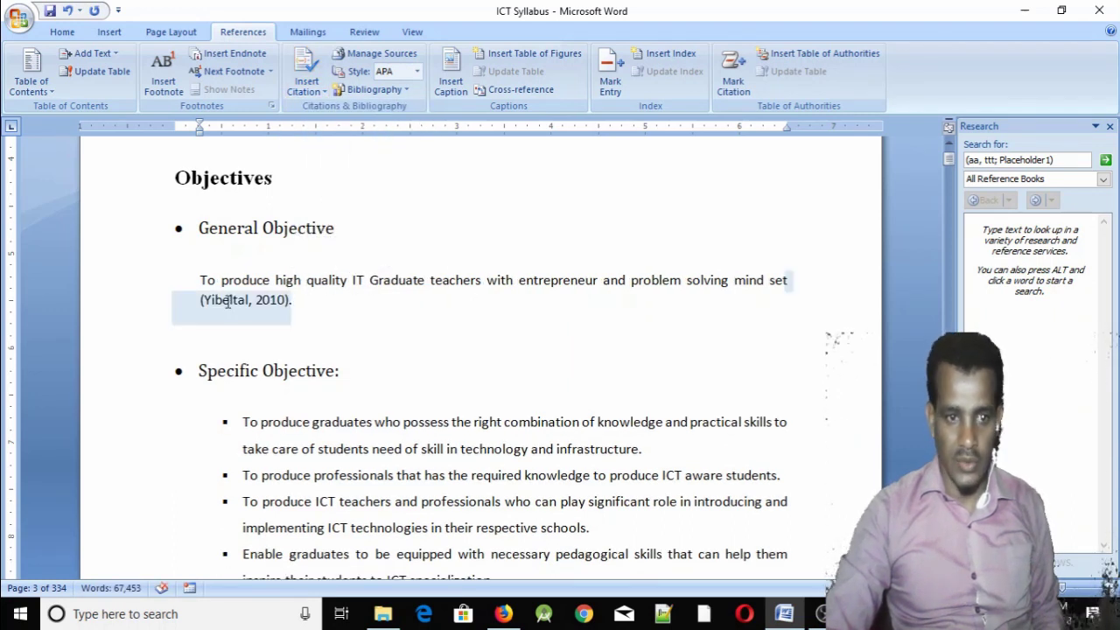
# - Place the cursor after 'specialization' and bring up the citation source list
pyautogui.scroll(-1, 437, 297)
pyautogui.scroll(-3, 473, 306)
pyautogui.scroll(-2, 499, 312)
pyautogui.click(499, 311)
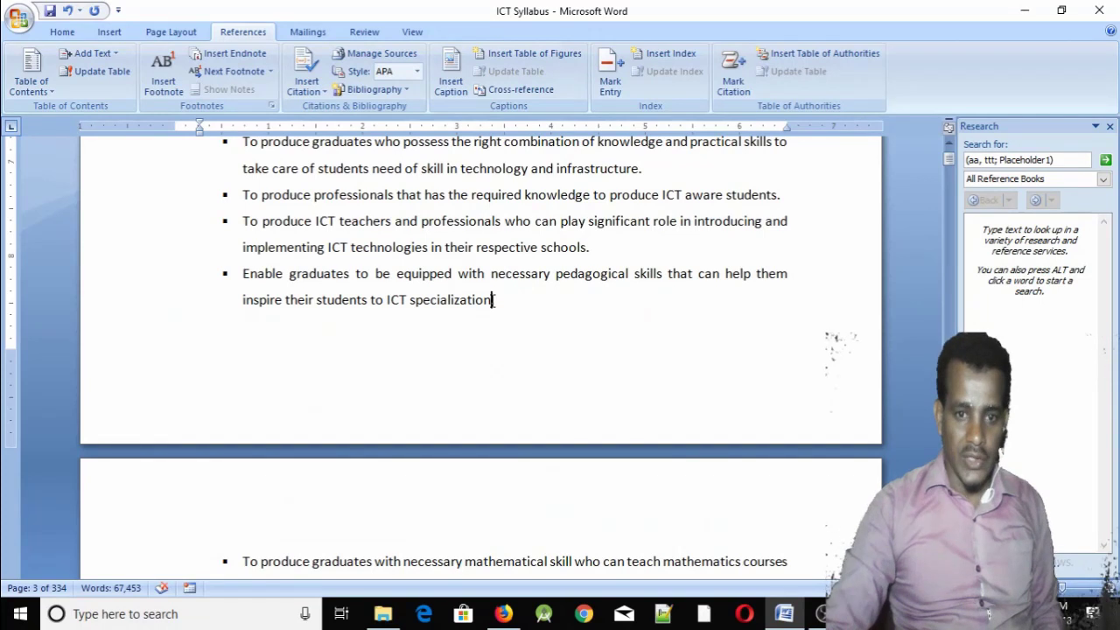
pyautogui.click(307, 87)
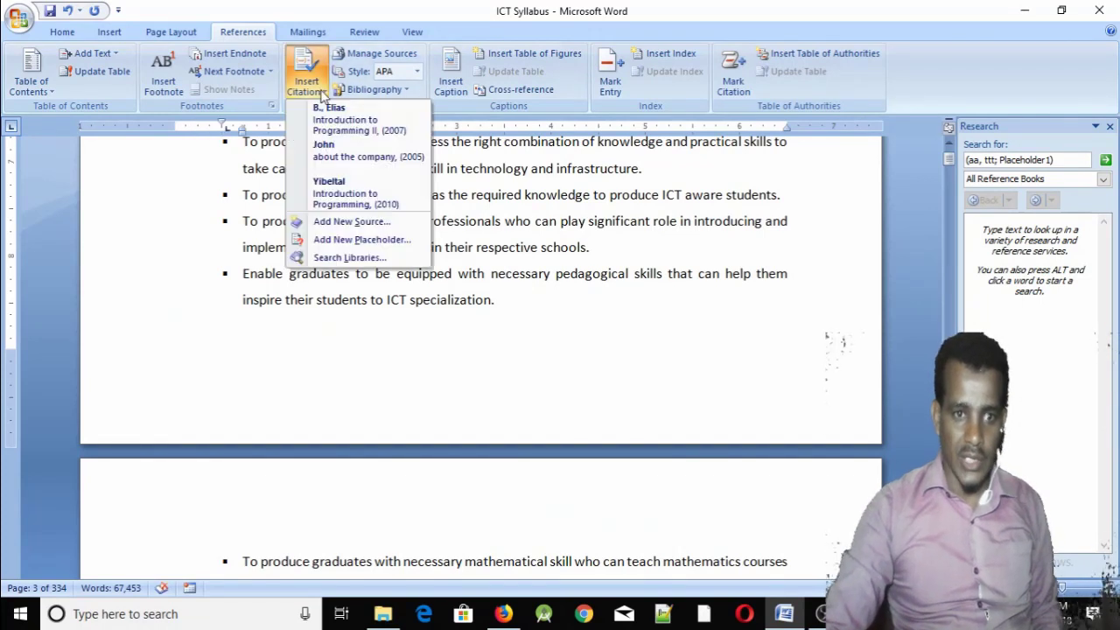
# - Start a new Web site source and enter the author's name
pyautogui.click(333, 223)
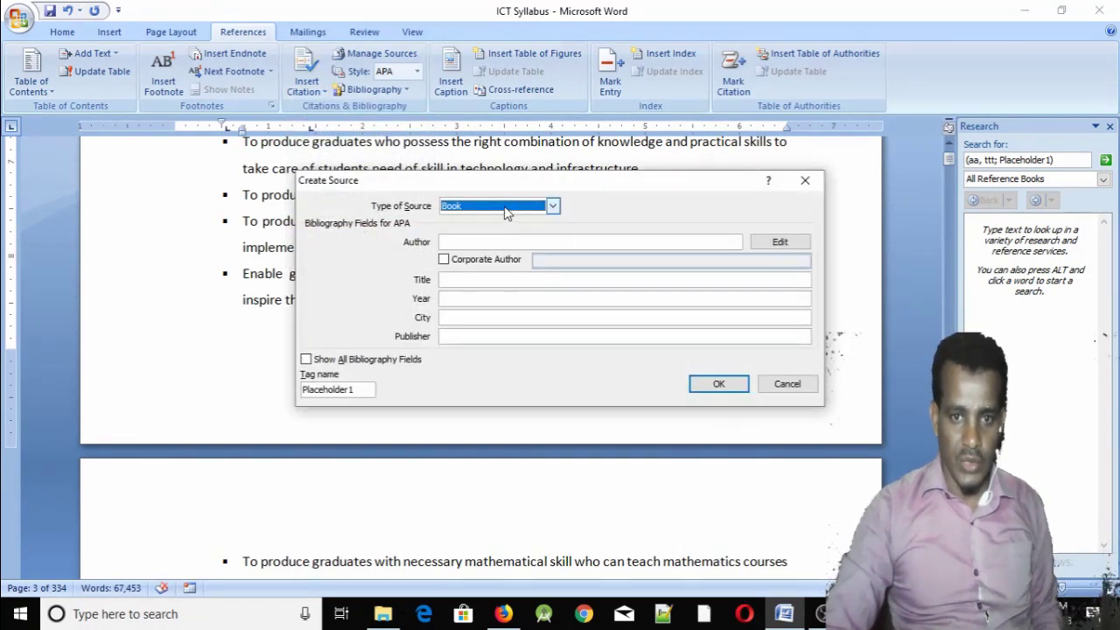
pyautogui.click(552, 205)
pyautogui.moveTo(554, 227); pyautogui.dragTo(555, 243)
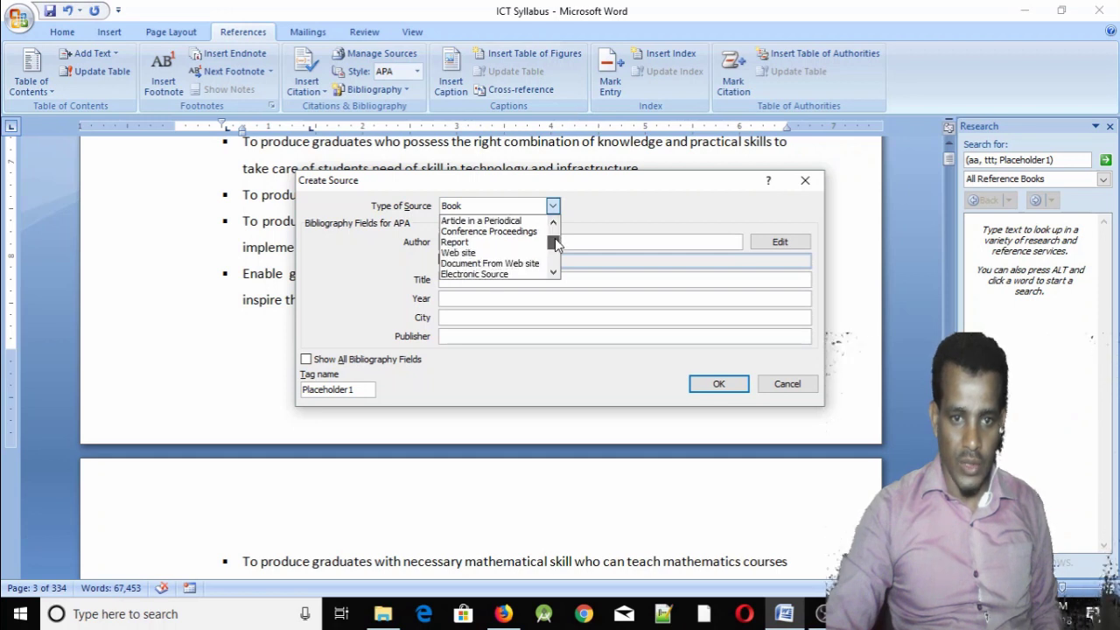
pyautogui.click(476, 253)
pyautogui.click(466, 244)
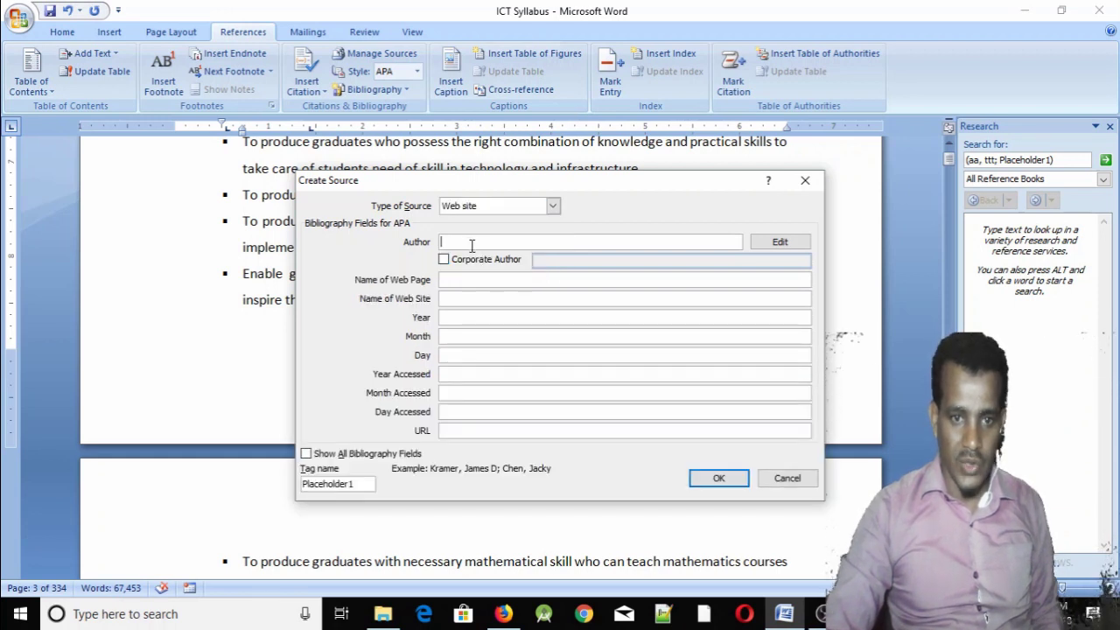
pyautogui.write('a')
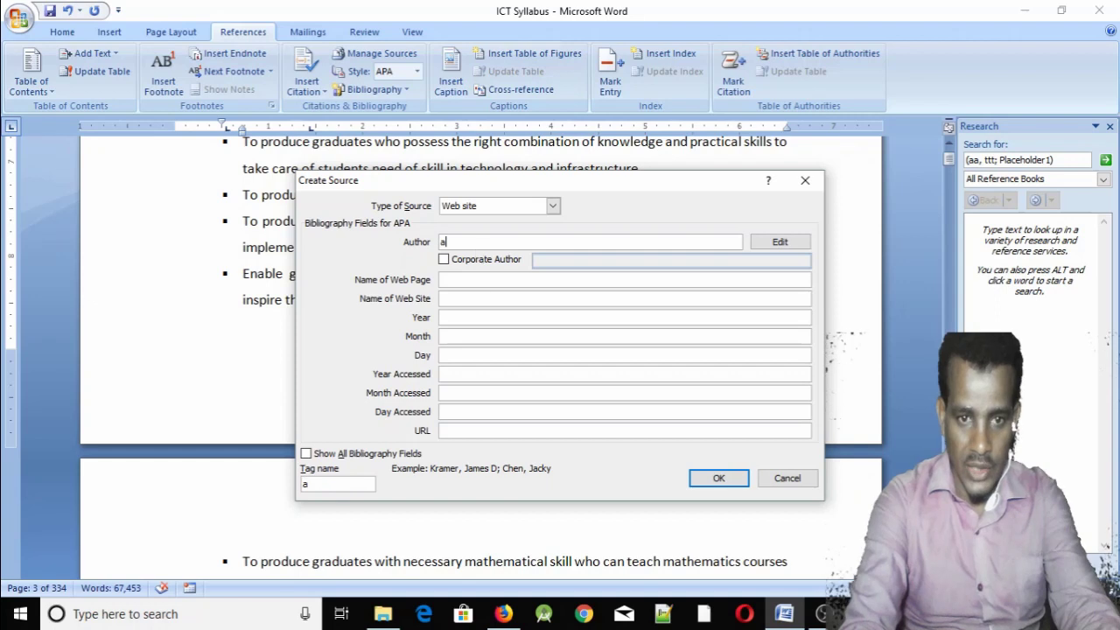
pyautogui.write('bebe')
# - Set the web page name to 'about the datatype' and the web site name to 'w3c'
pyautogui.click(478, 278)
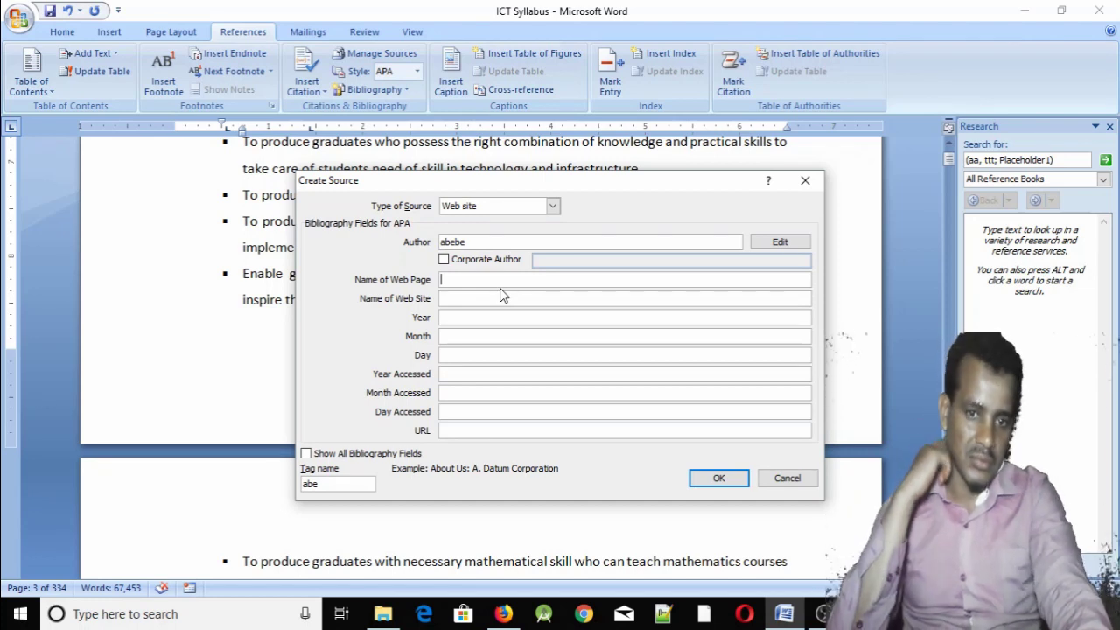
pyautogui.write('about the company')
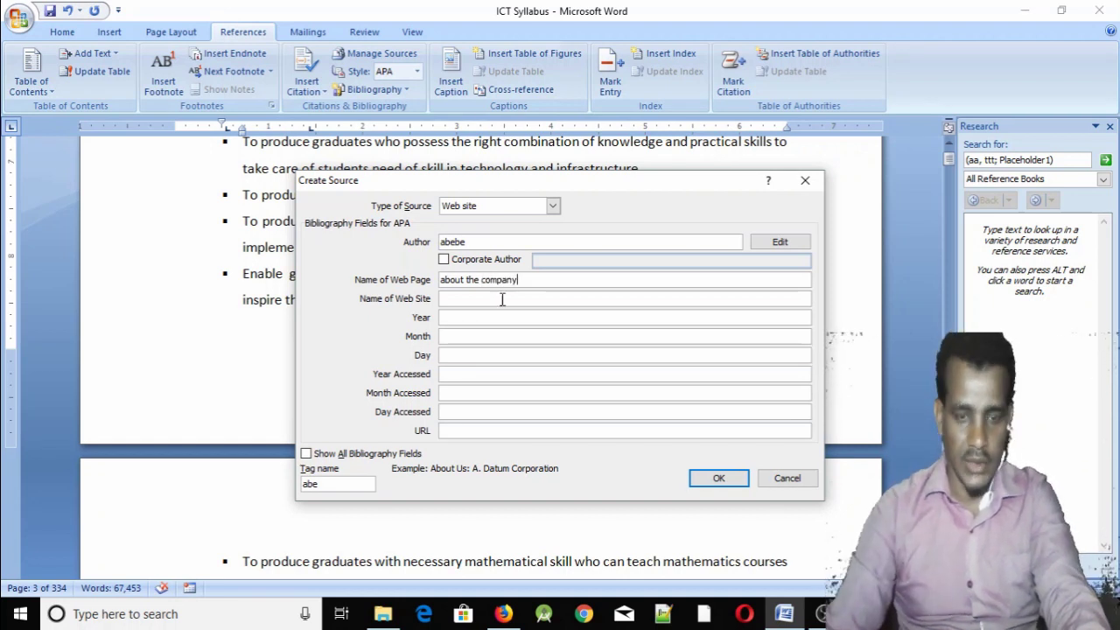
pyautogui.click(502, 300)
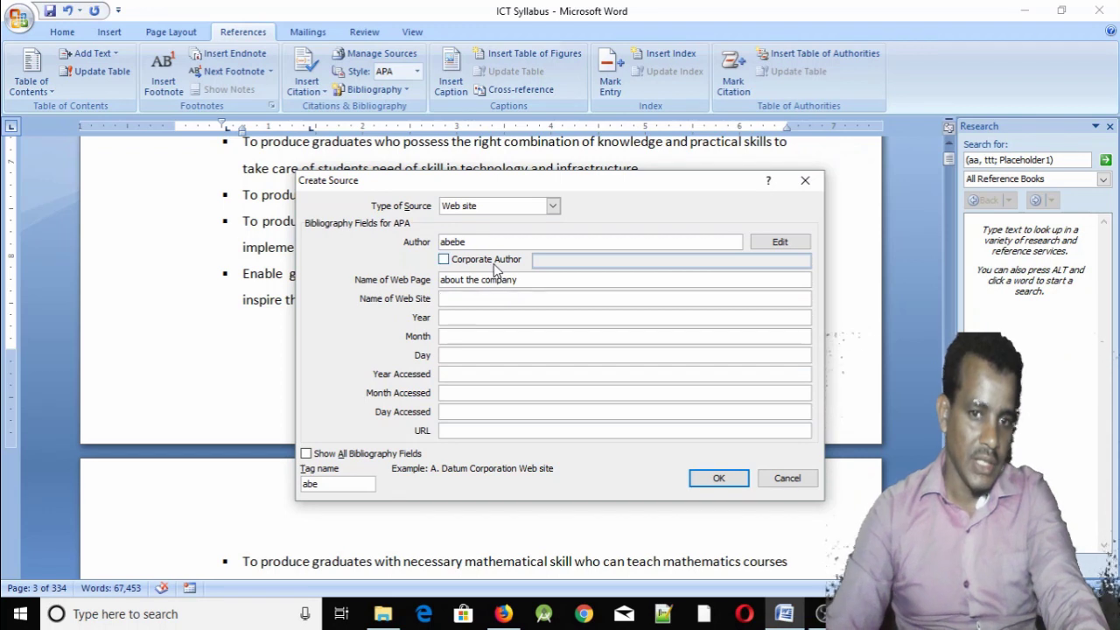
pyautogui.moveTo(516, 281)
pyautogui.mouseDown()
pyautogui.moveTo(537, 280)
pyautogui.moveTo(488, 280)
pyautogui.mouseUp()
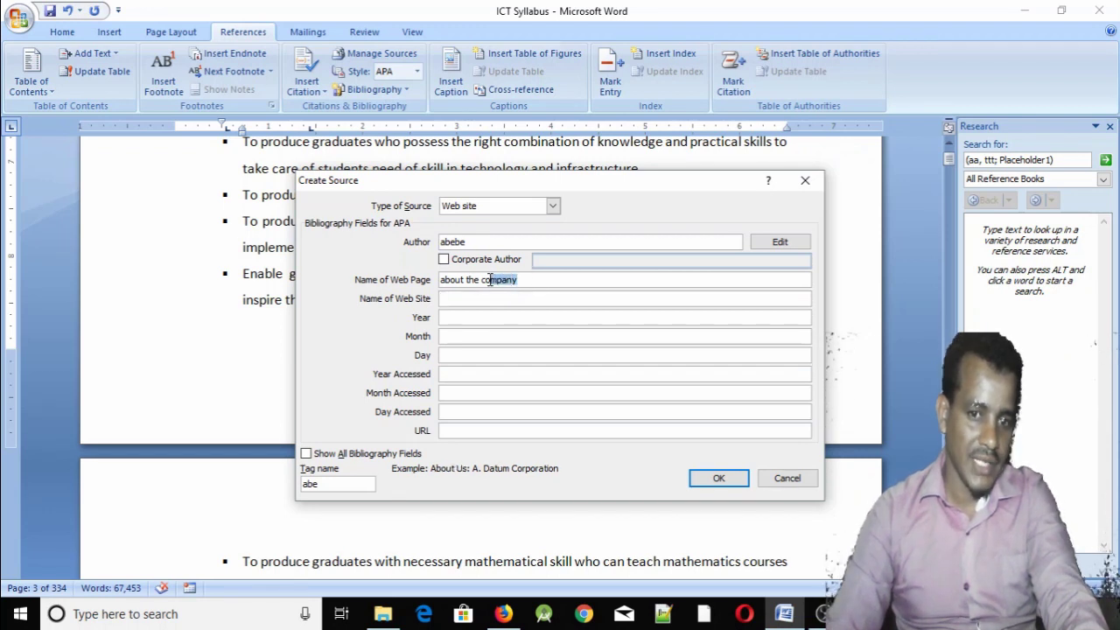
pyautogui.write('da')
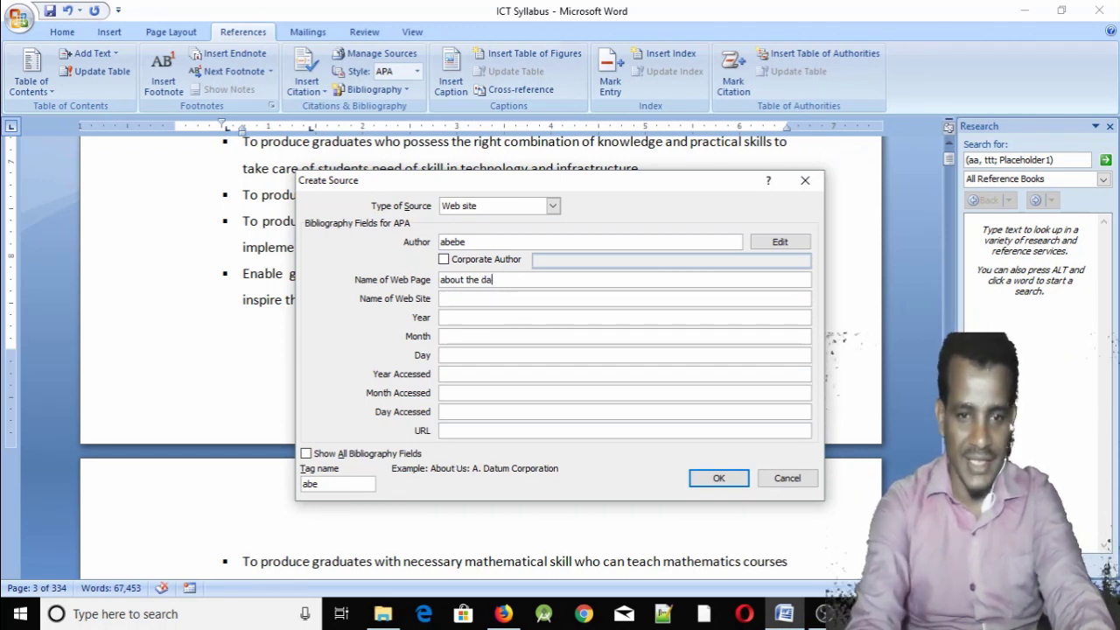
pyautogui.write('tatup')
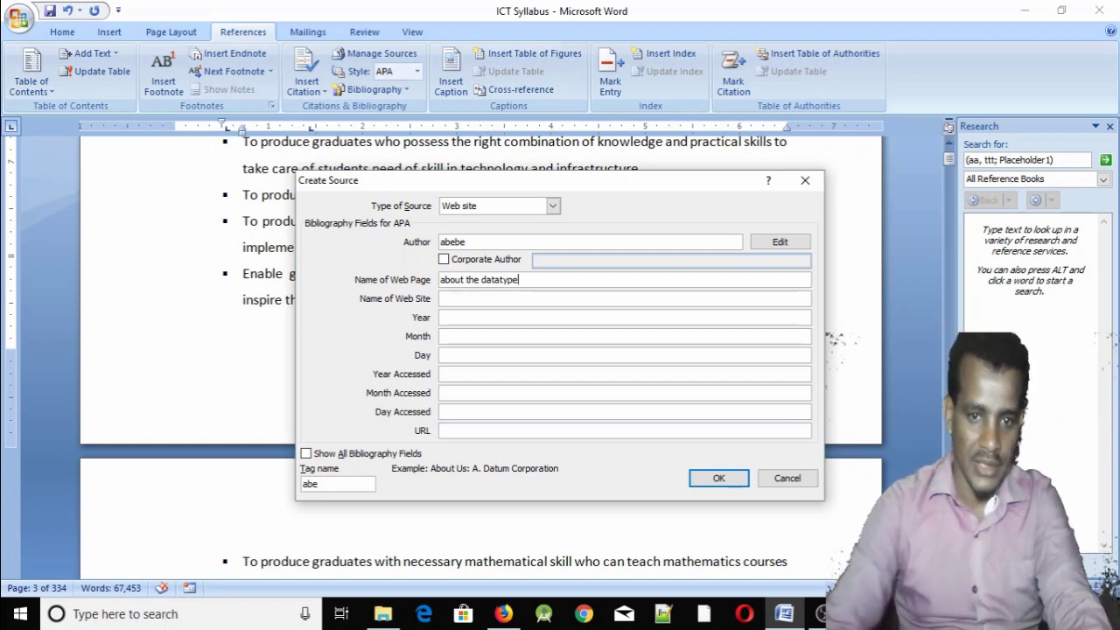
pyautogui.click(528, 298)
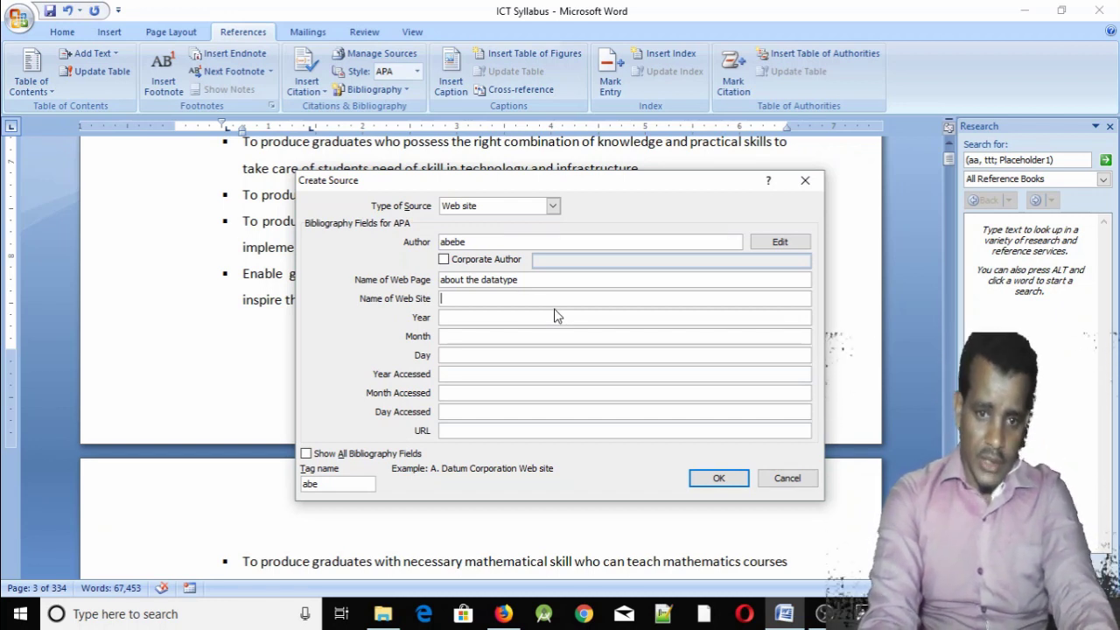
pyautogui.write('po')
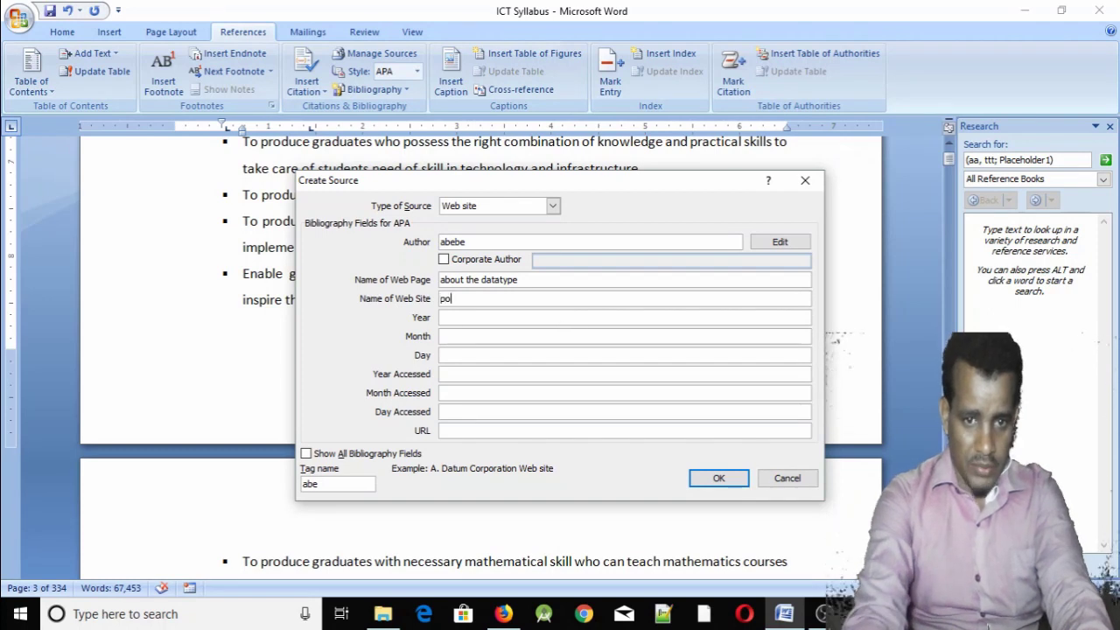
pyautogui.write('werpo')
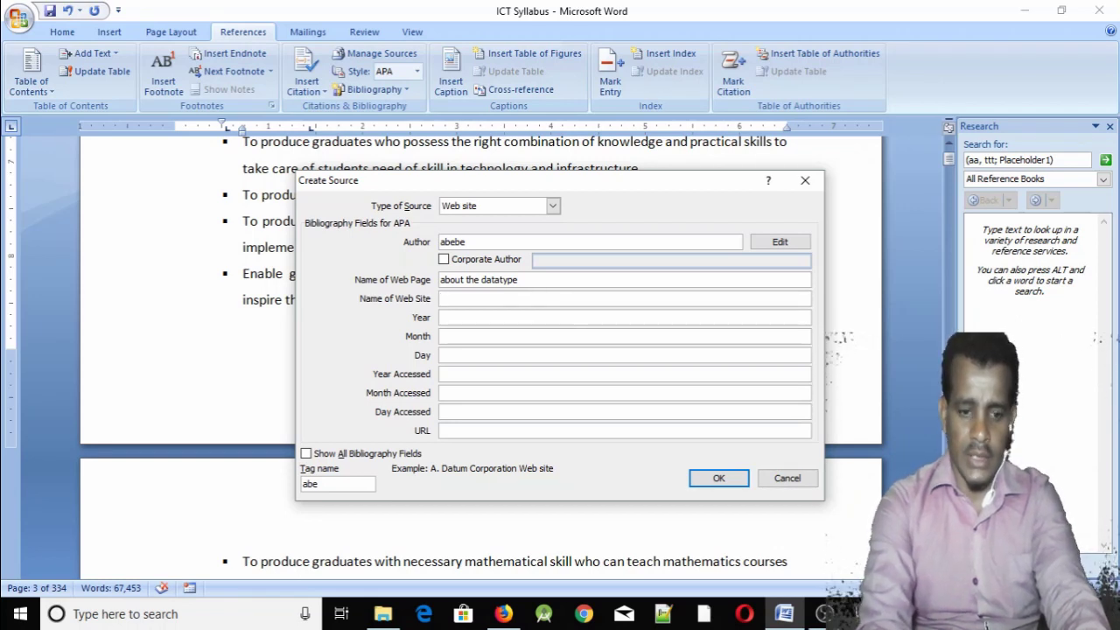
pyautogui.write('3c')
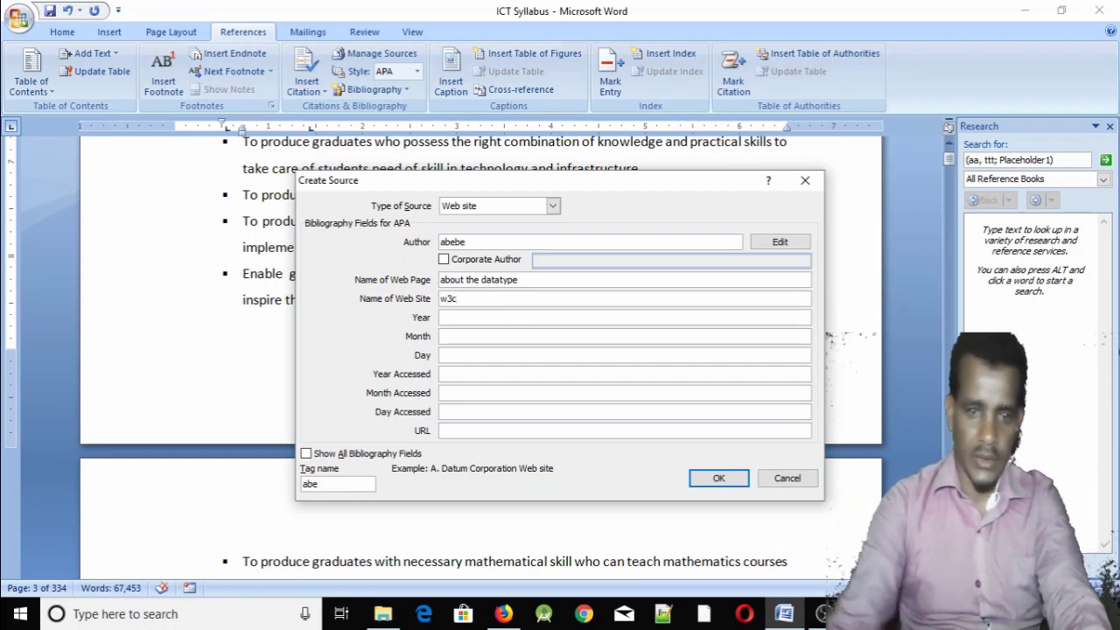
pyautogui.press('Tab')
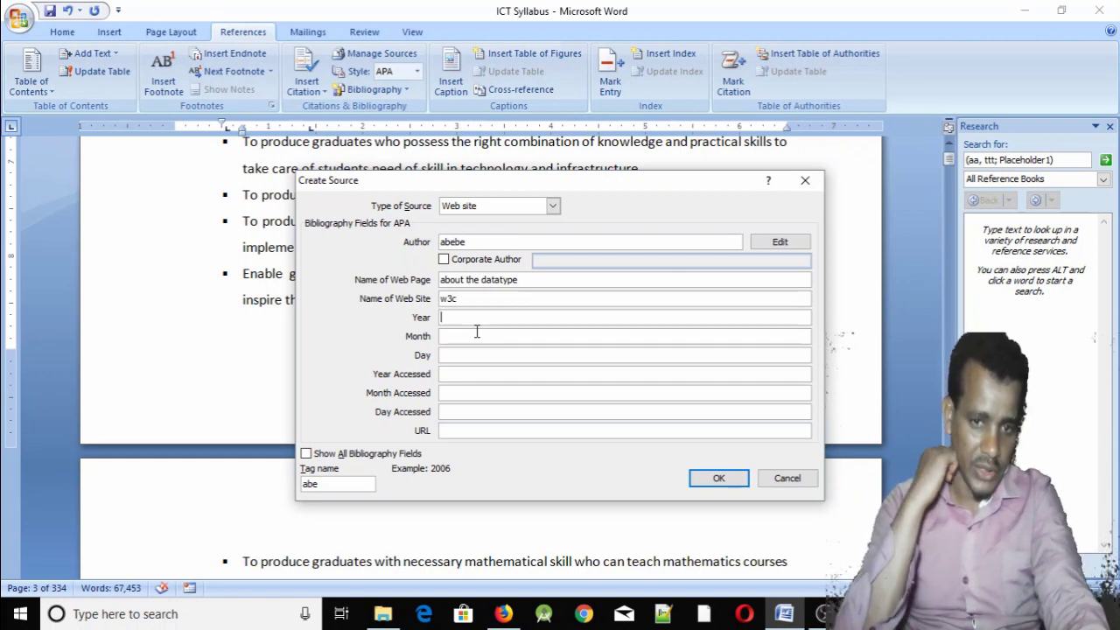
# - Enter the publication date 12 January 2009
pyautogui.write('2009')
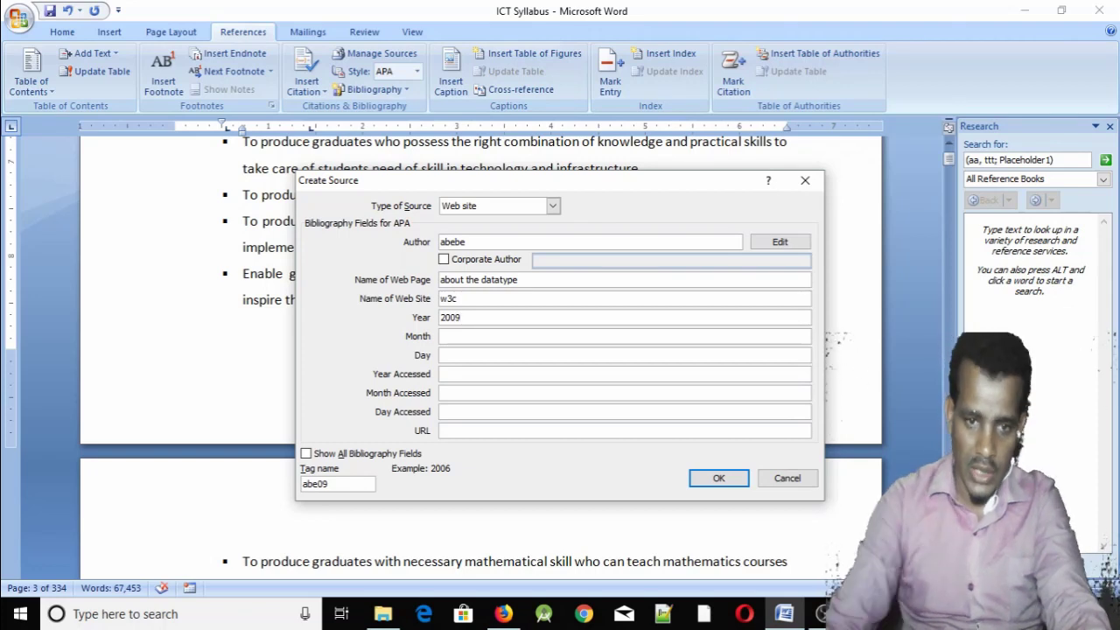
pyautogui.click(509, 338)
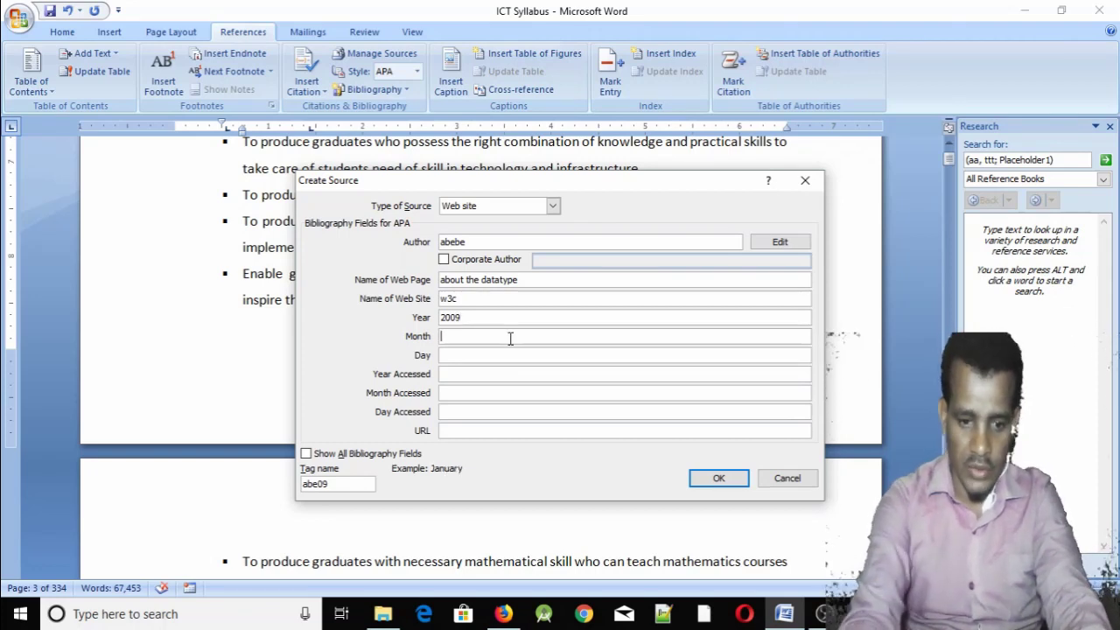
pyautogui.write('january')
pyautogui.click(518, 355)
# - Enter the access date 14 February 2017
pyautogui.click(505, 375)
pyautogui.write('2017')
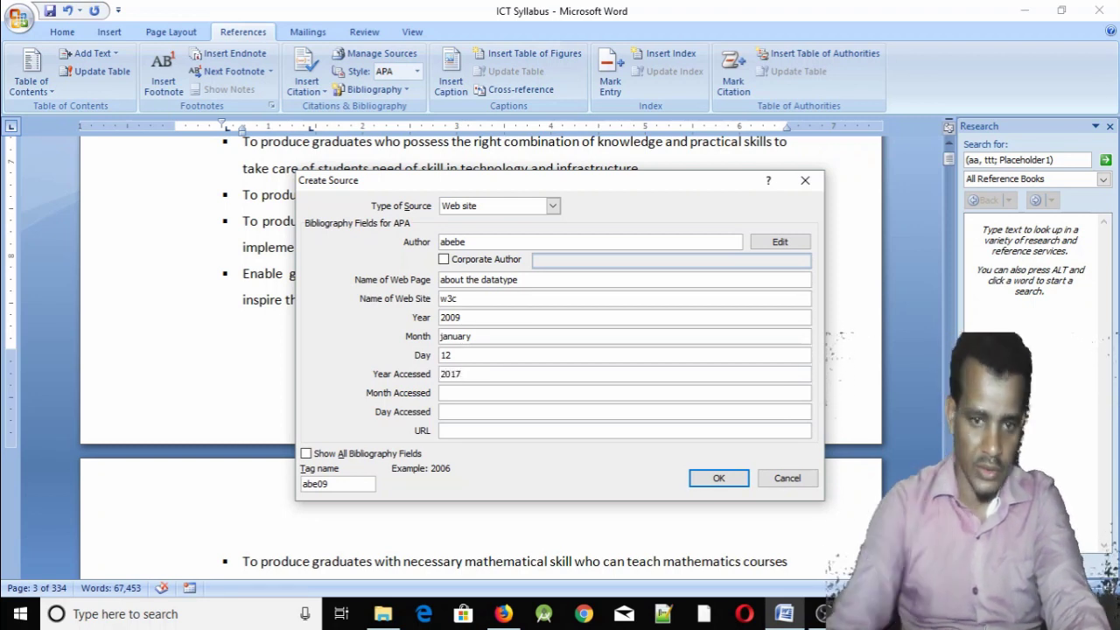
pyautogui.click(471, 394)
pyautogui.write('februar')
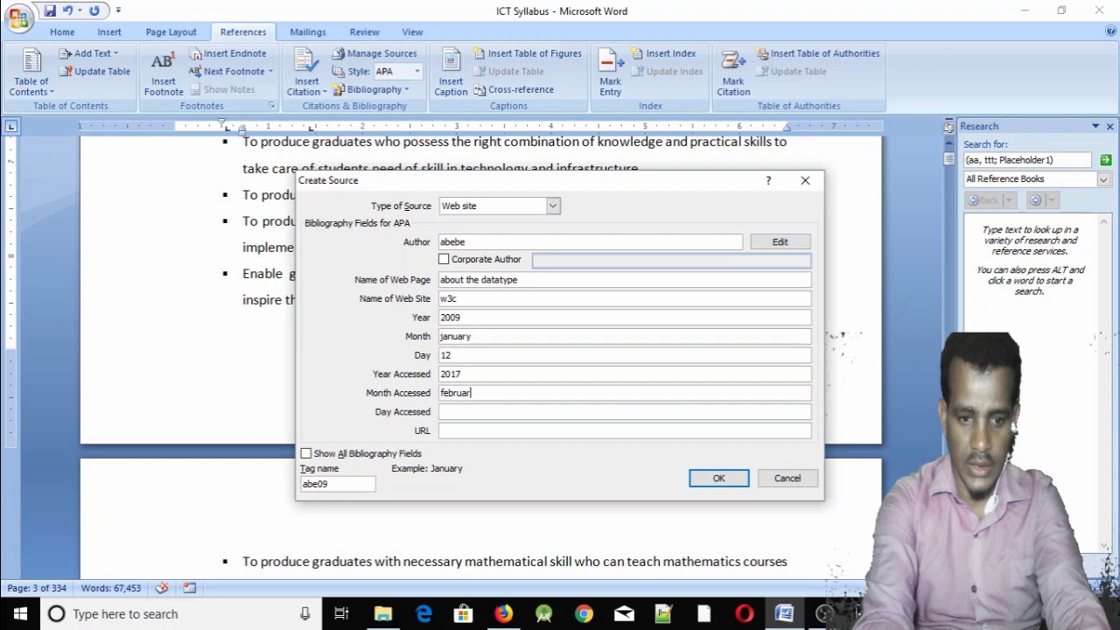
pyautogui.write('y')
pyautogui.click(505, 413)
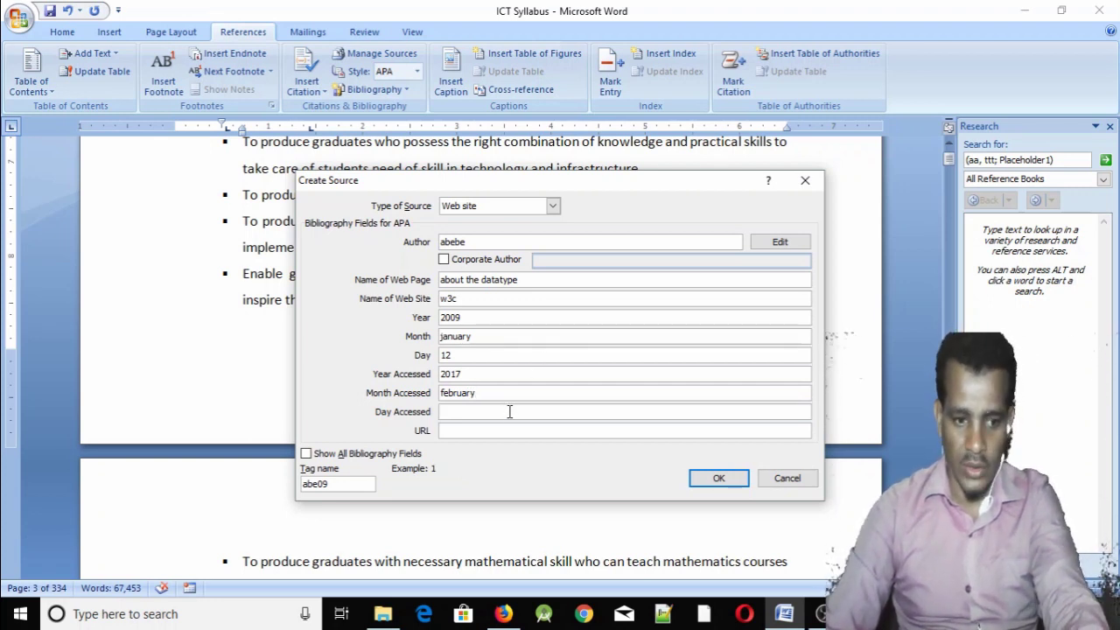
pyautogui.write('14')
pyautogui.click(509, 429)
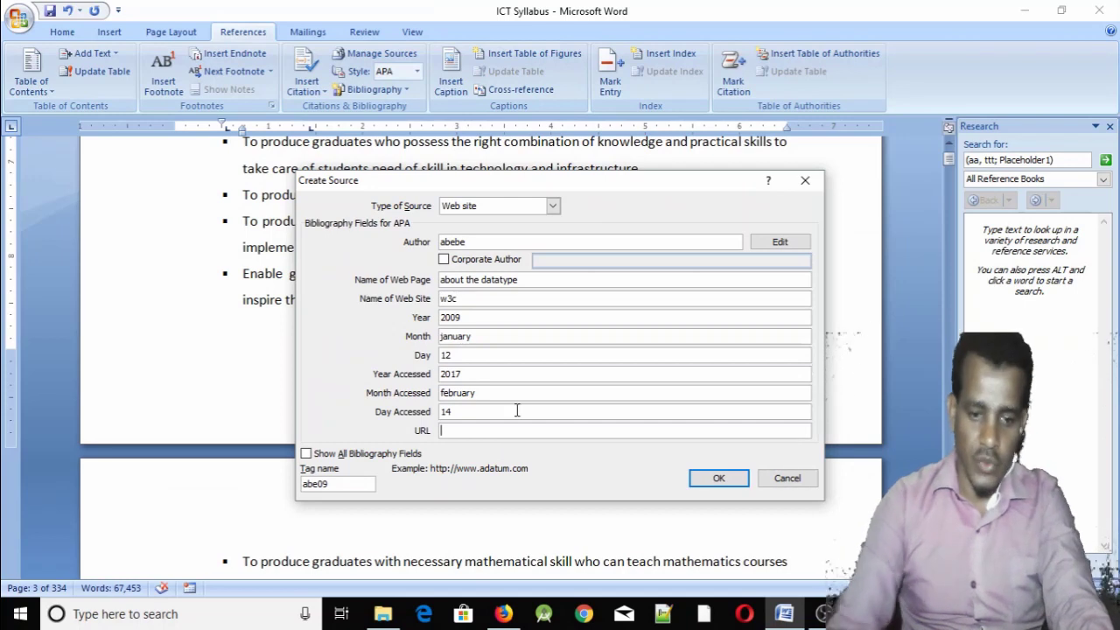
pyautogui.write('www.')
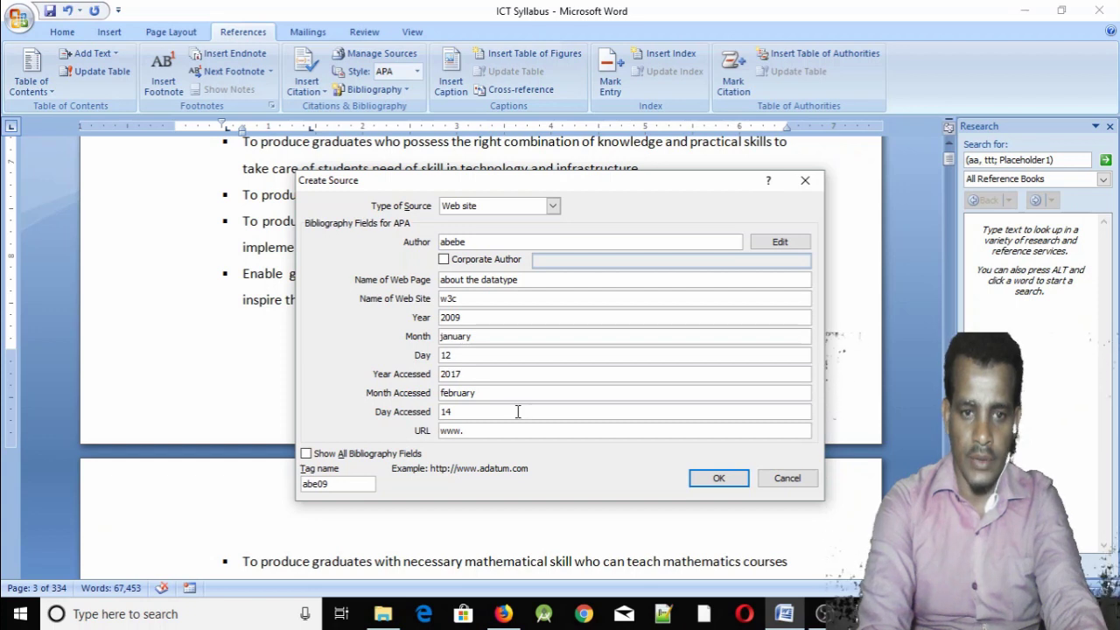
pyautogui.write('w3c.co')
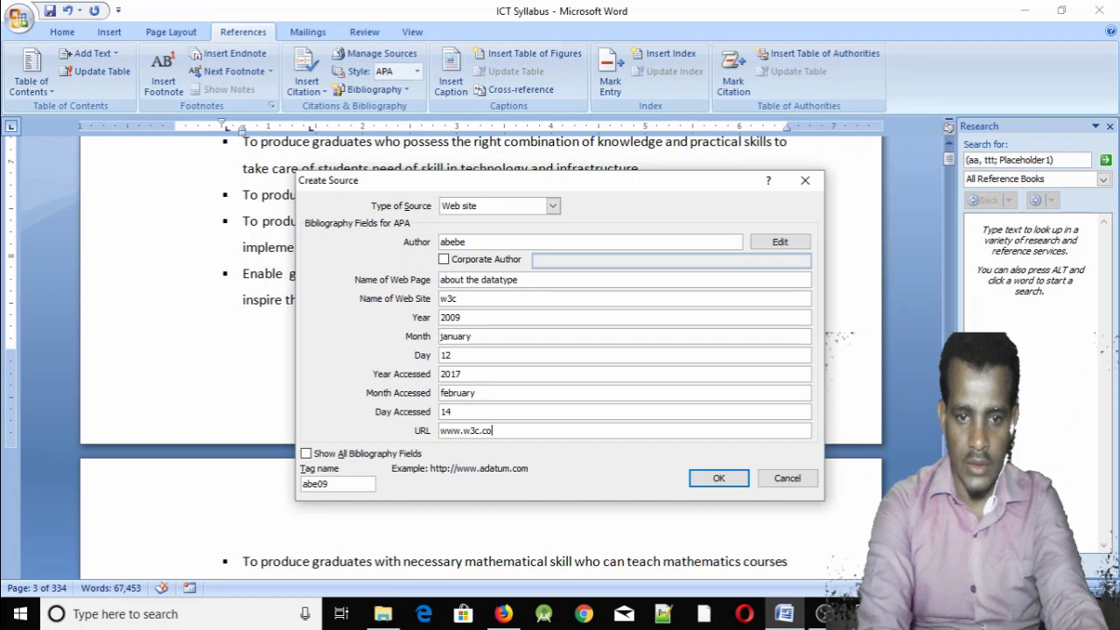
pyautogui.write('123')
pyautogui.moveTo(516, 430); pyautogui.dragTo(503, 431)
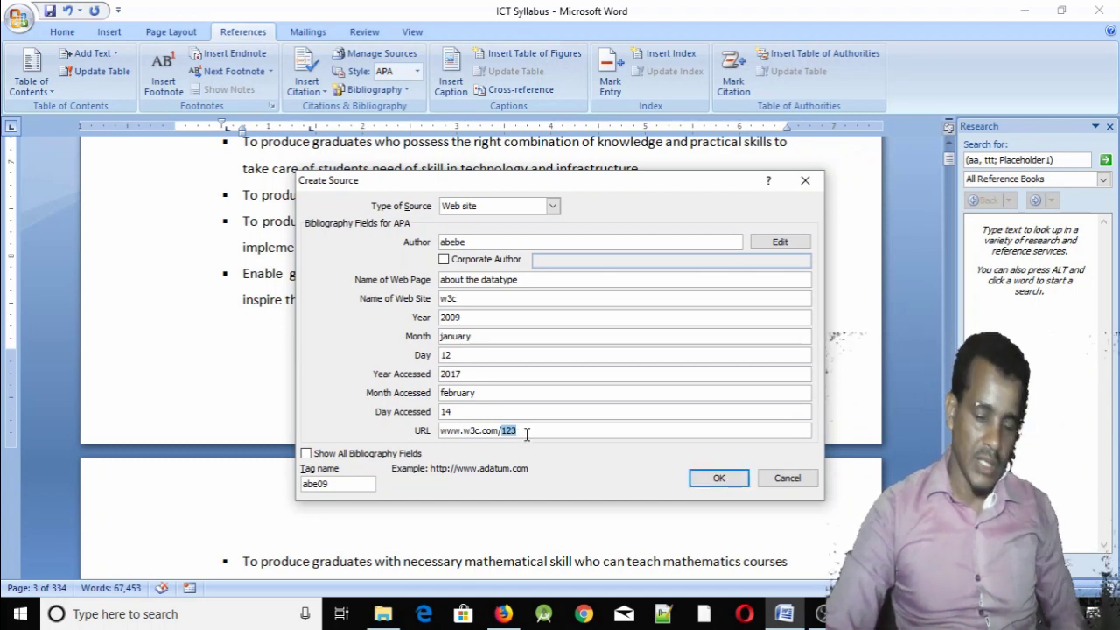
pyautogui.click(715, 481)
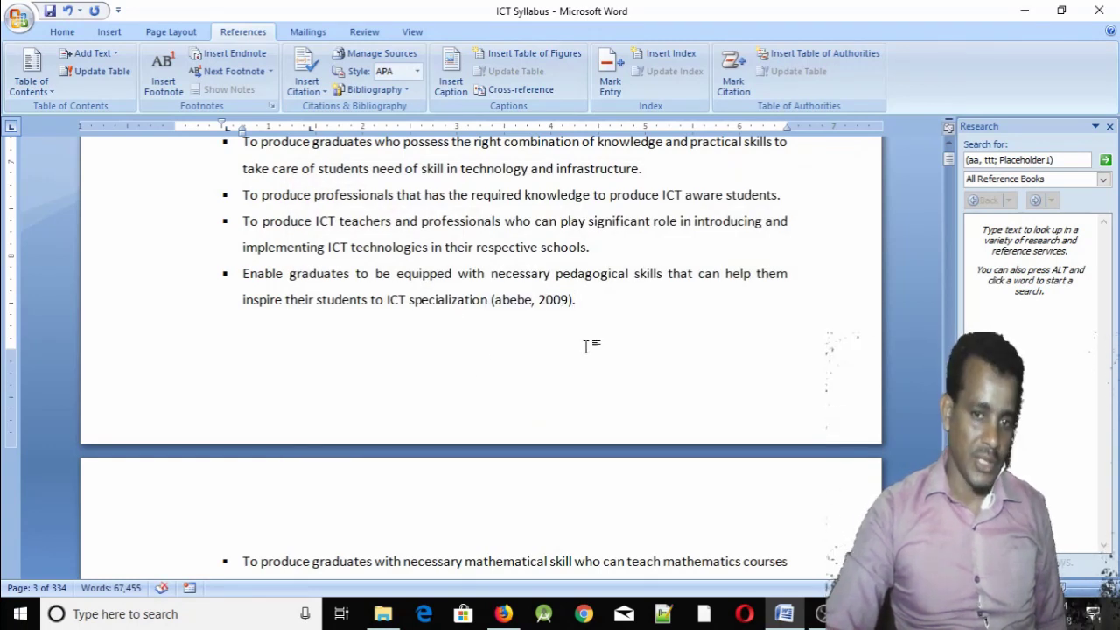
# - End the cited sentence with a period and open the Bibliography gallery below the last reference
pyautogui.write('.')
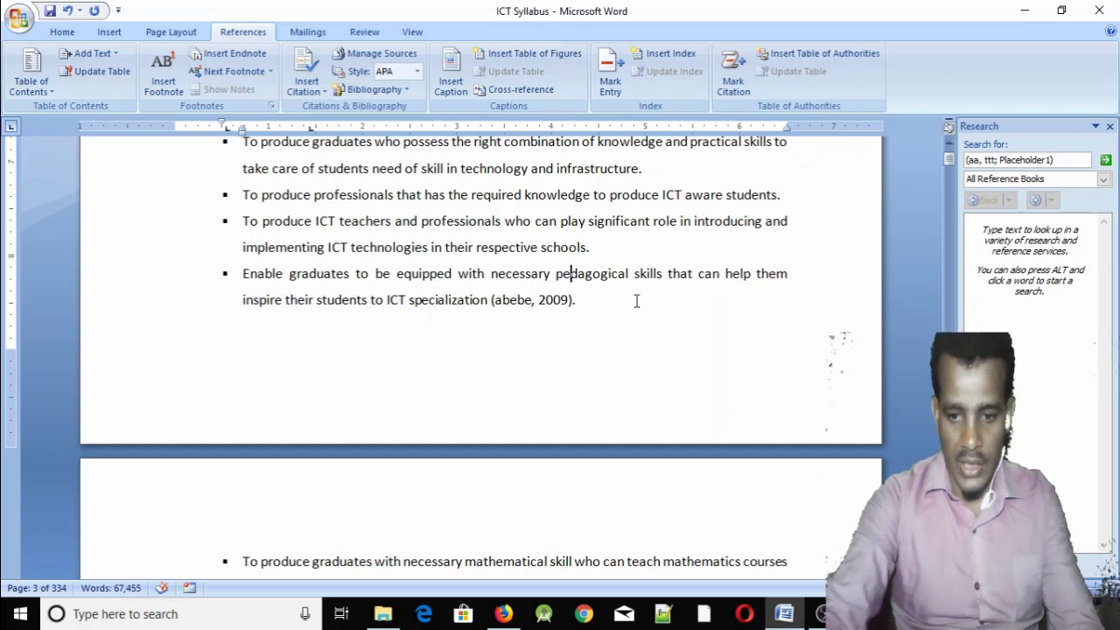
pyautogui.hotkey('ctrl', 'End')
pyautogui.scroll(3, 357, 356)
pyautogui.scroll(1, 357, 356)
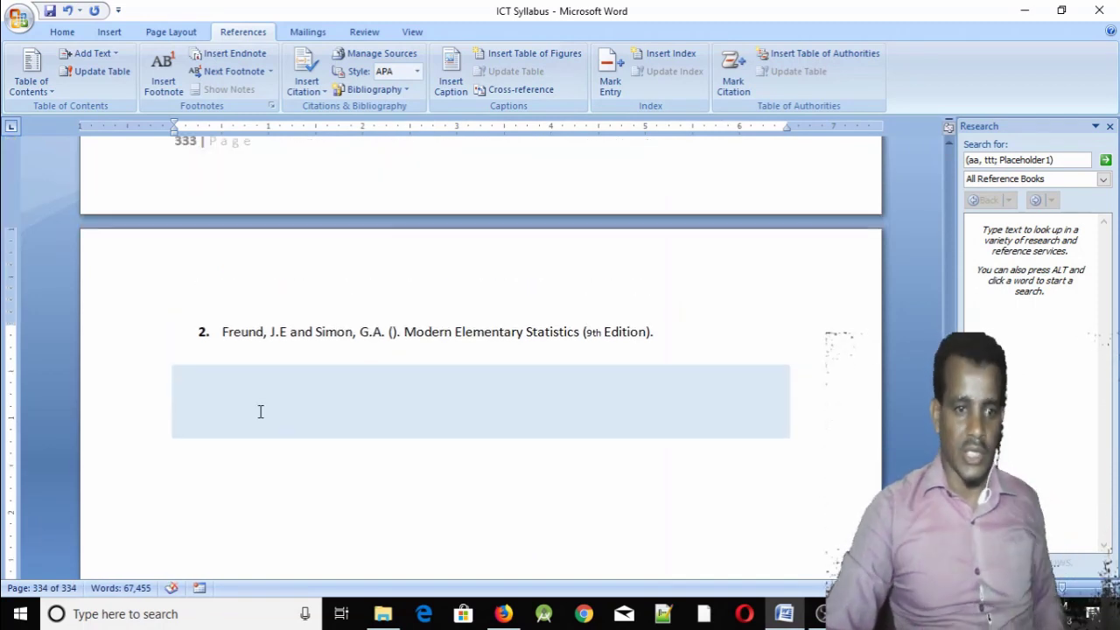
pyautogui.click(242, 400)
pyautogui.click(247, 469)
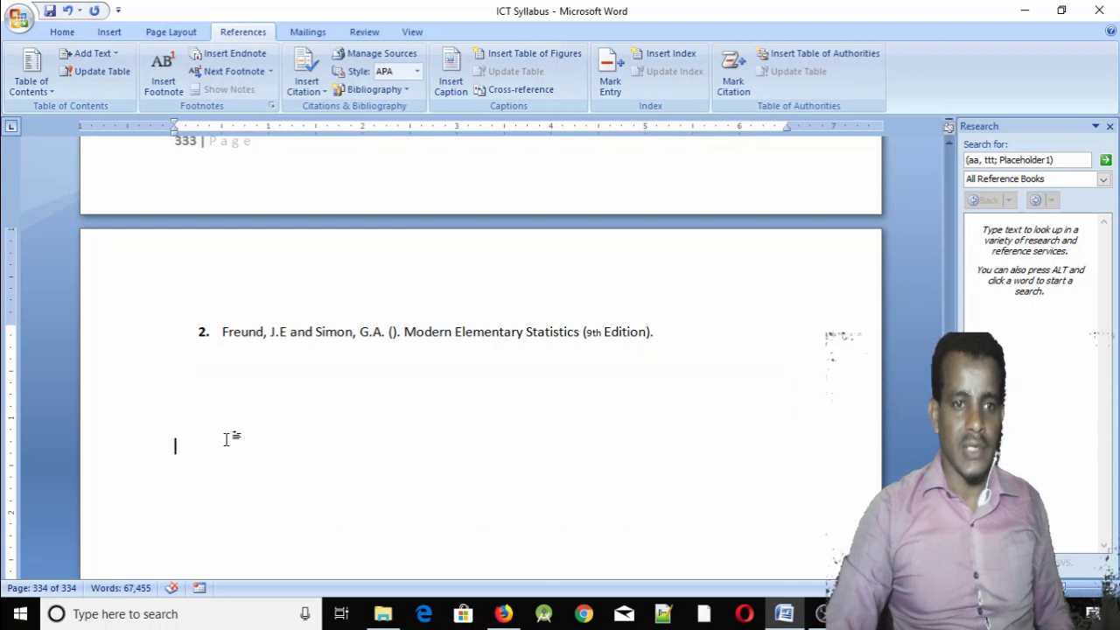
pyautogui.click(407, 91)
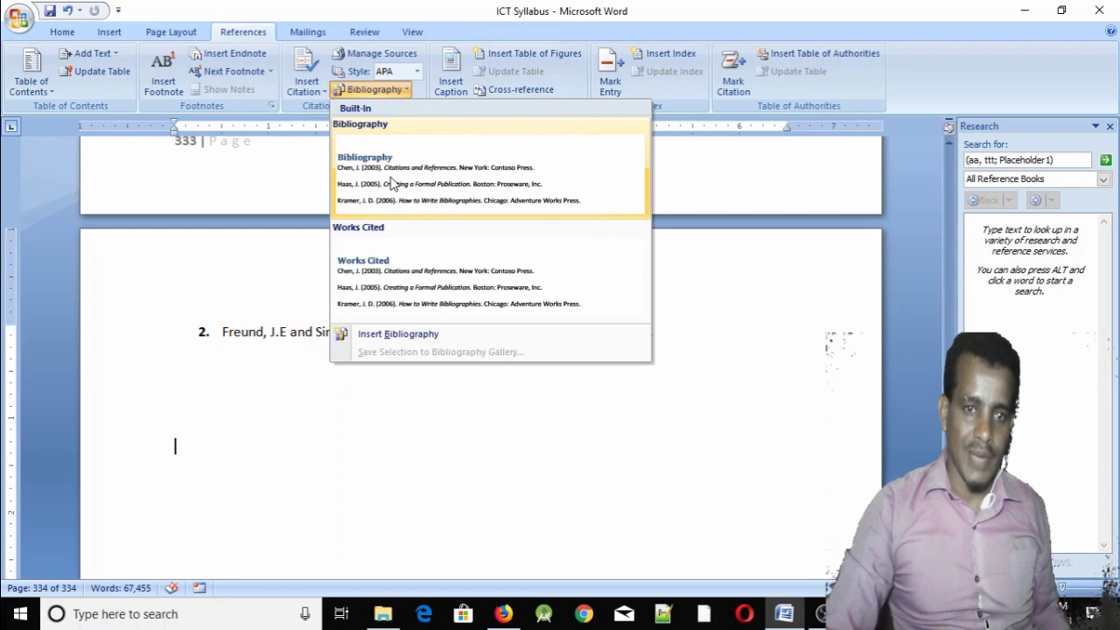
# - Insert the built-in Bibliography listing the four APA sources on the final page
pyautogui.click(391, 182)
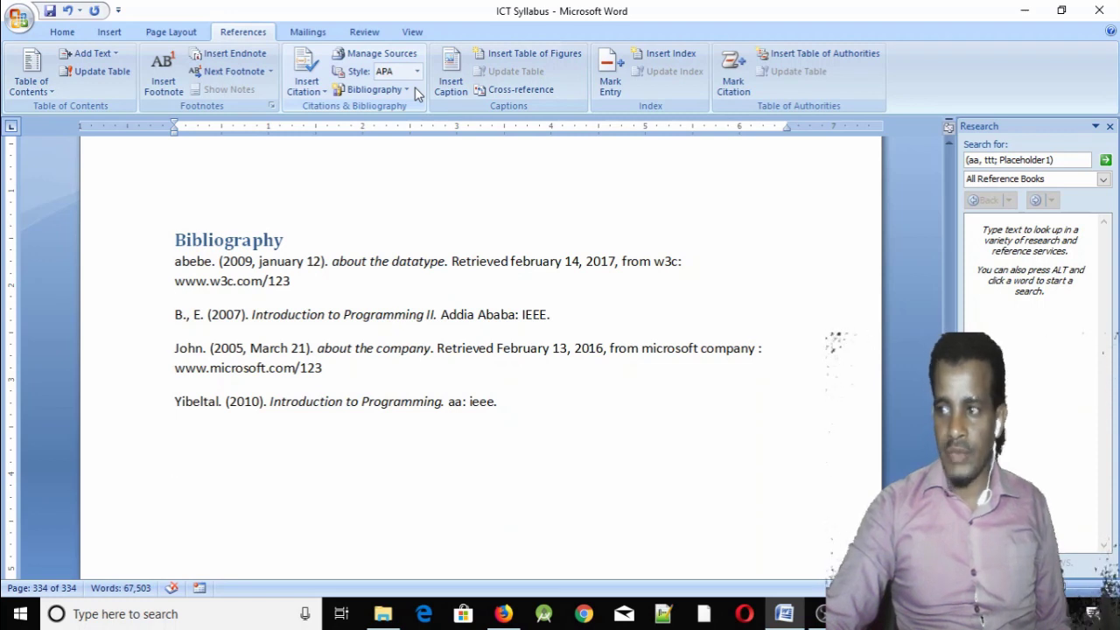
# - Try Chicago and GOST - Name Sort, then settle on ISO 690 - Numerical Reference style
pyautogui.click(391, 75)
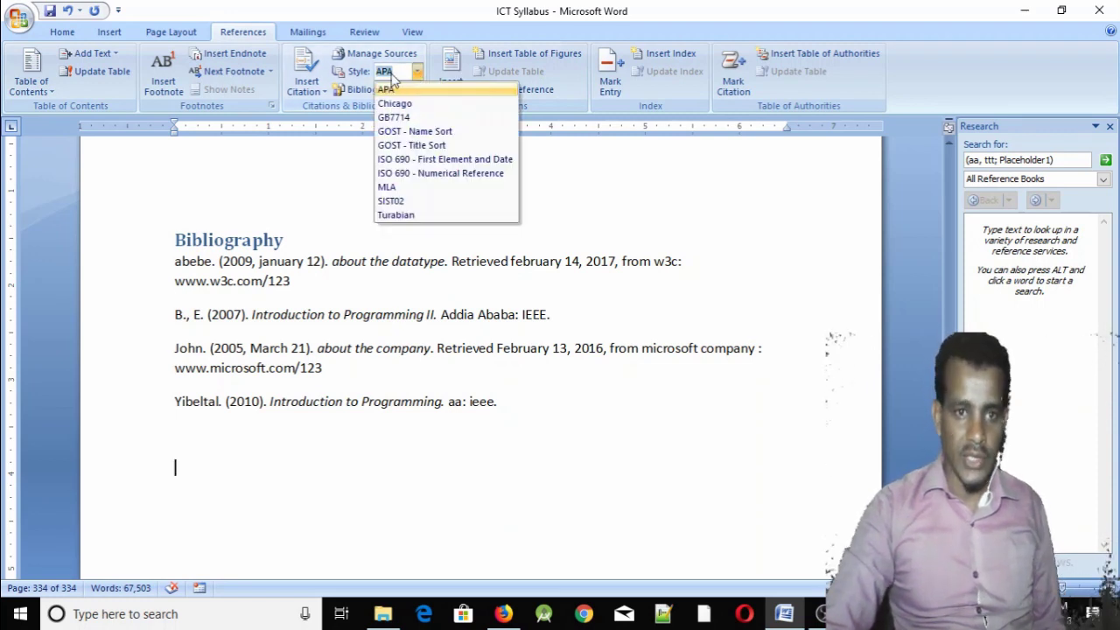
pyautogui.click(404, 105)
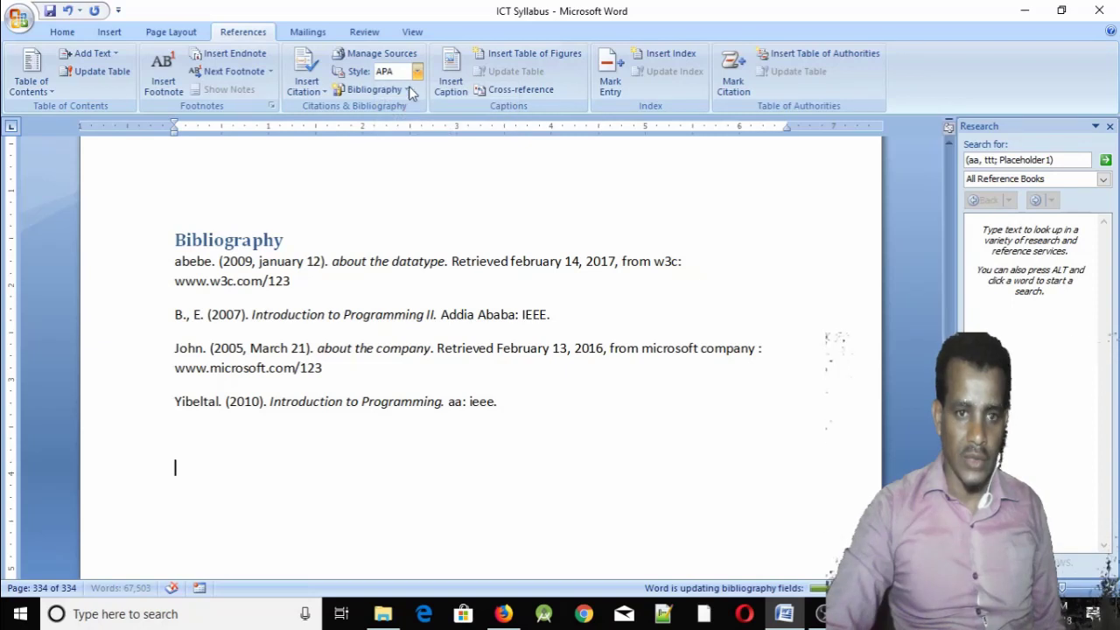
pyautogui.click(417, 72)
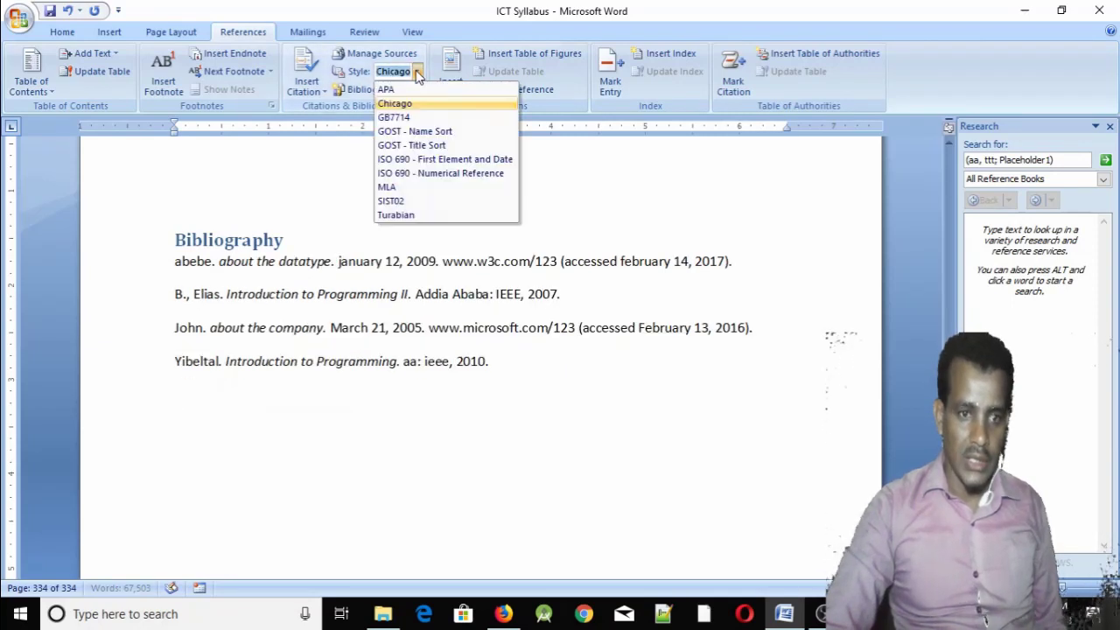
pyautogui.click(405, 131)
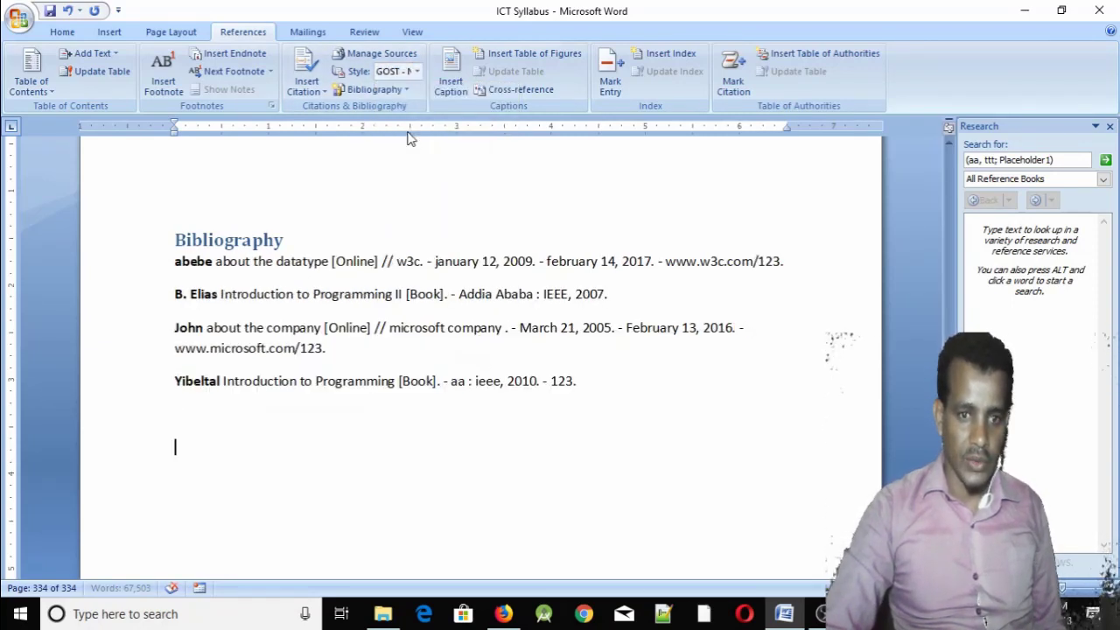
pyautogui.click(417, 72)
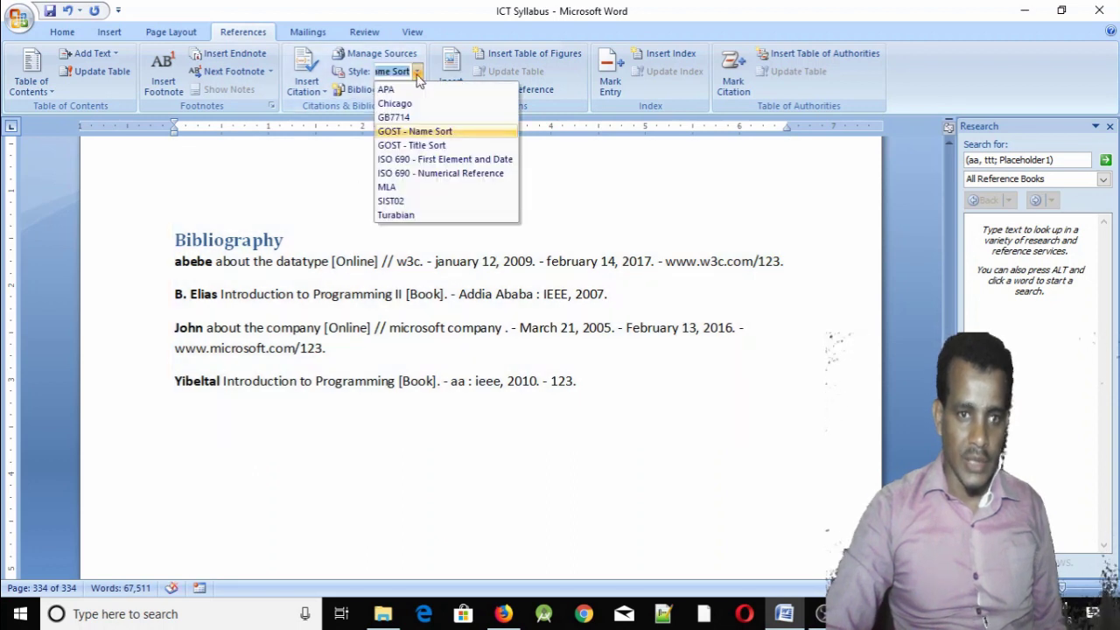
pyautogui.click(418, 176)
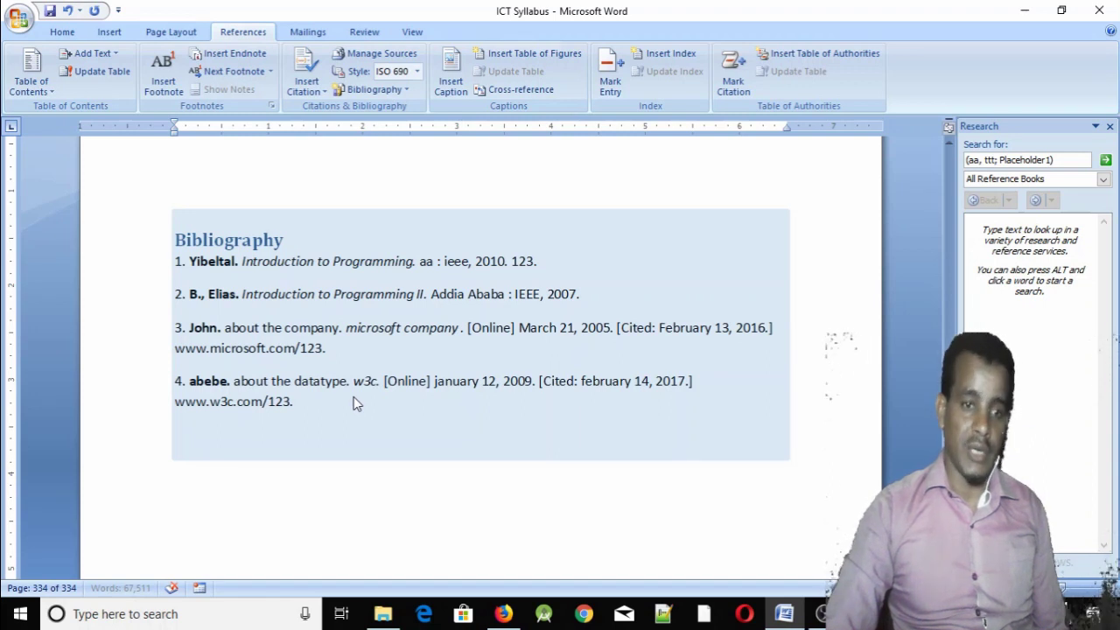
pyautogui.scroll(2, 354, 403)
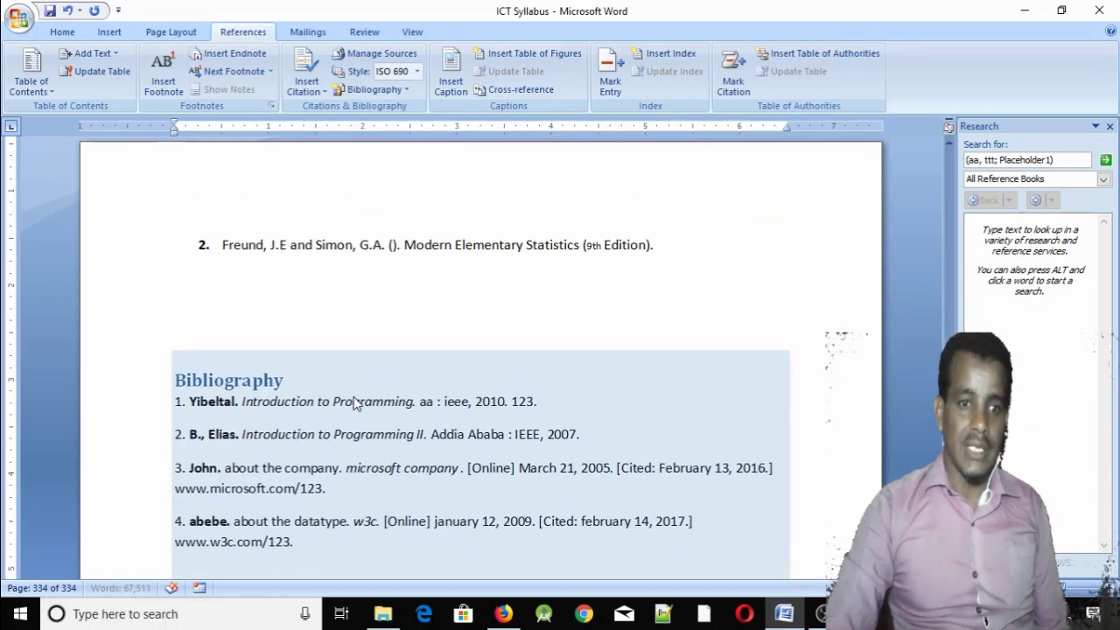
pyautogui.scroll(5, 357, 385)
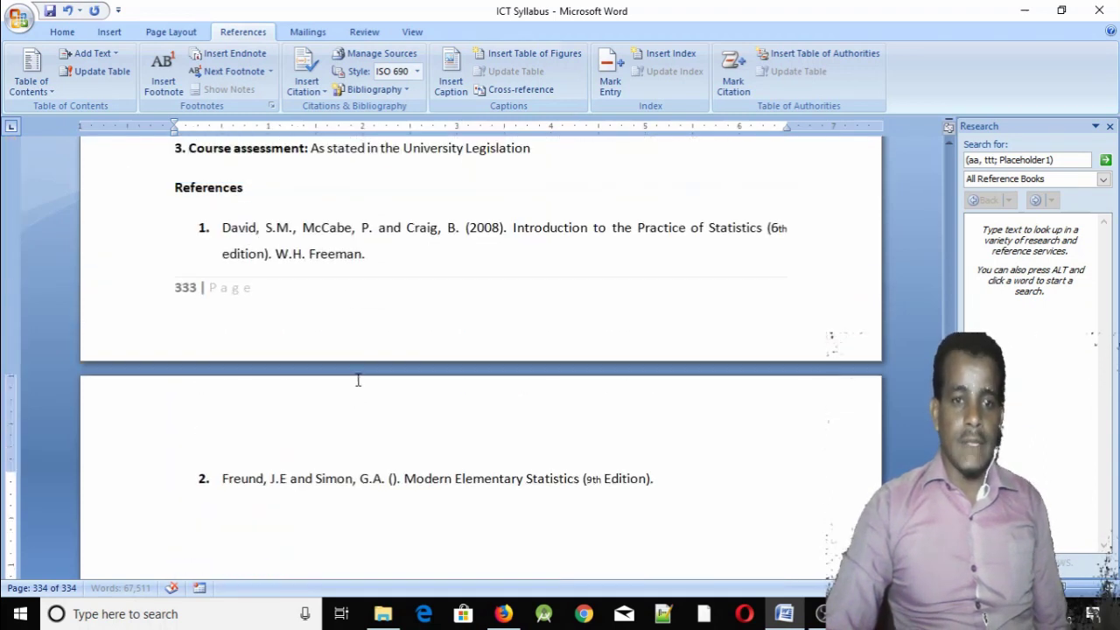
# - In Source Manager, sort sources by year, select the abebe and John 2005 entries, then close it
pyautogui.click(381, 55)
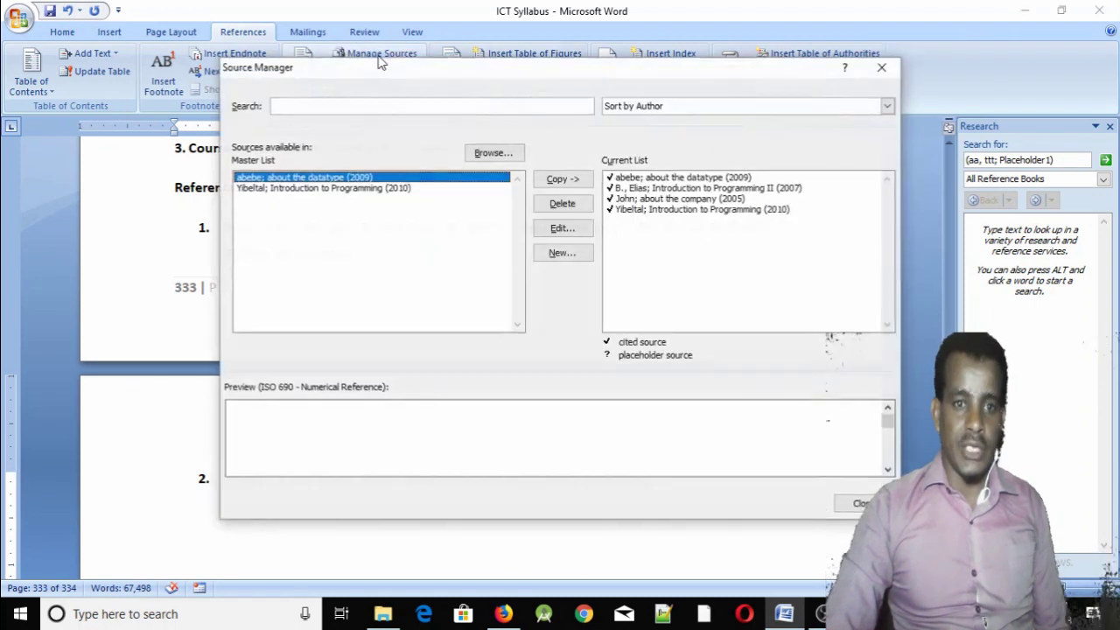
pyautogui.click(645, 179)
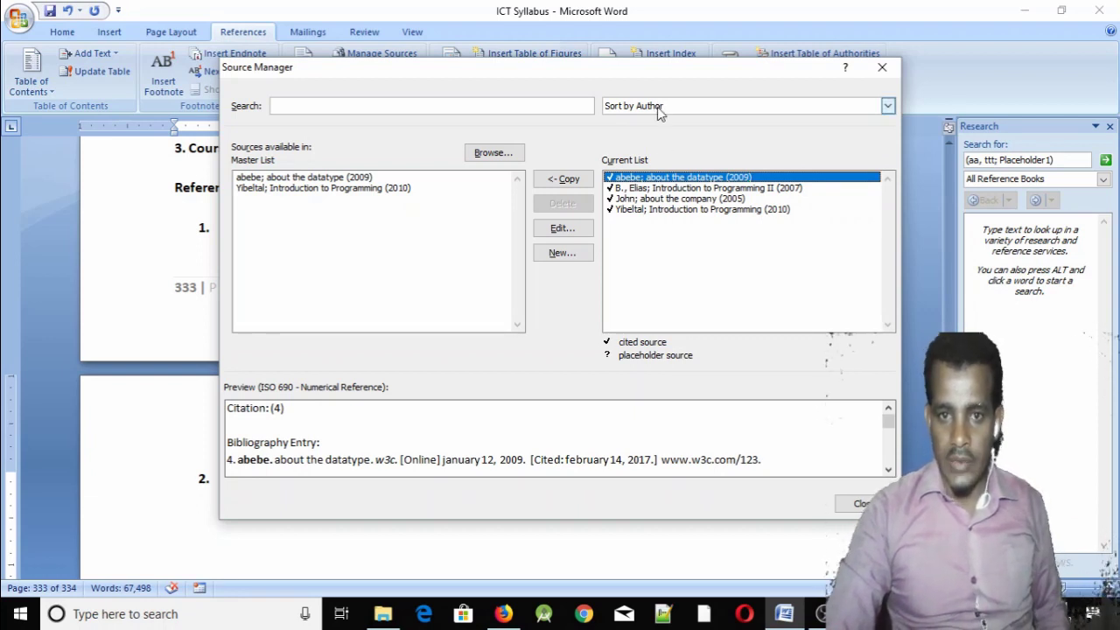
pyautogui.click(657, 107)
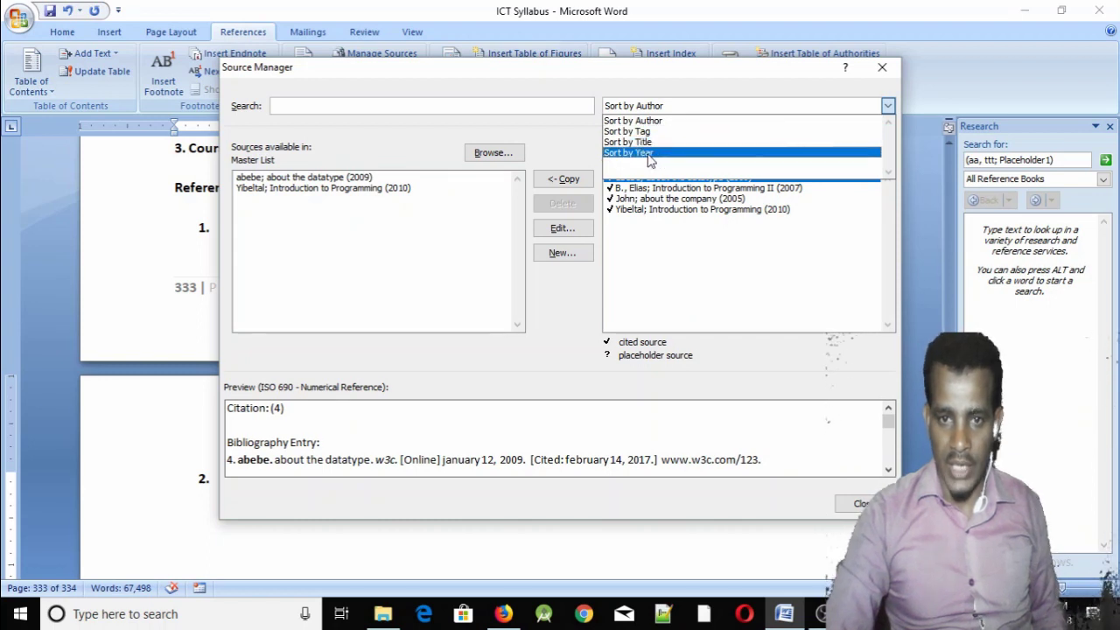
pyautogui.click(656, 154)
pyautogui.keyDown('shift'); pyautogui.click(663, 191); pyautogui.keyUp('shift')
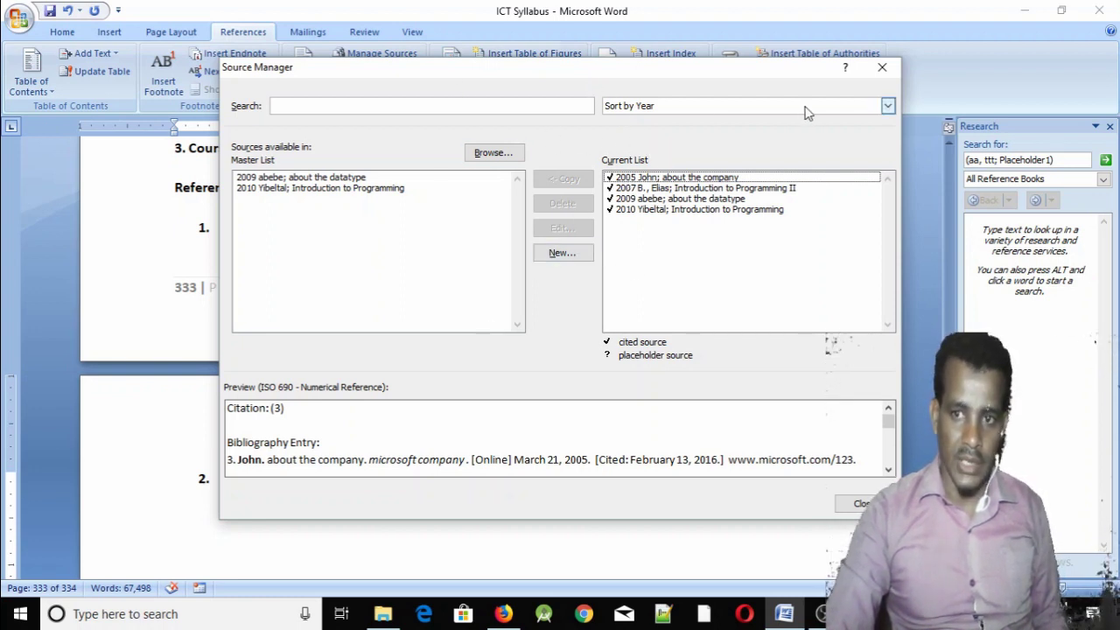
pyautogui.click(880, 75)
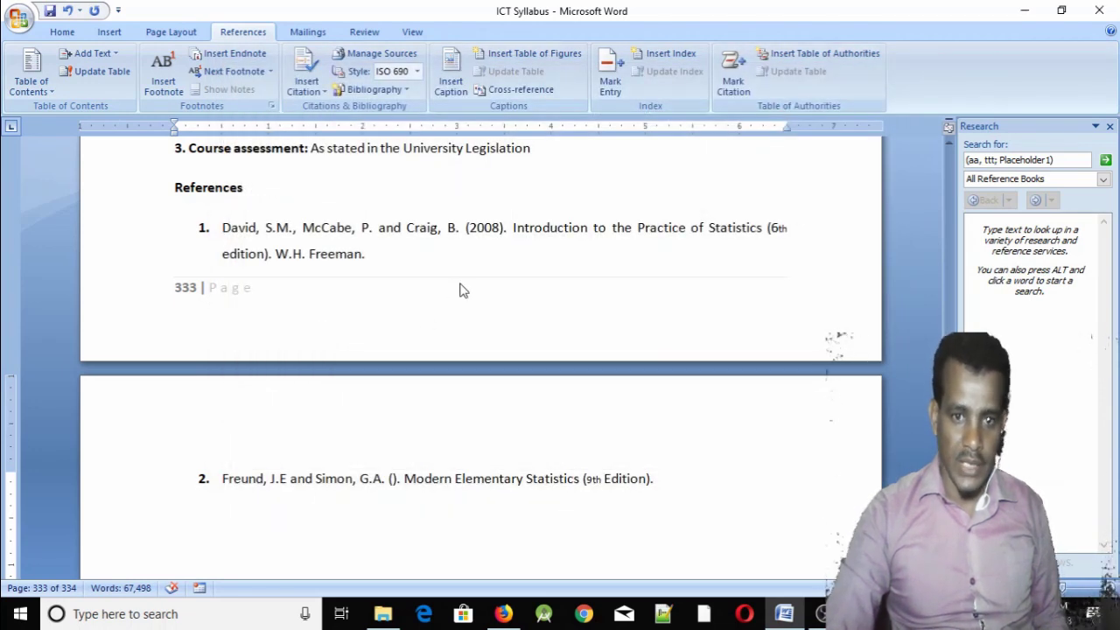
# - Scroll down to the bibliography and refresh its entries
pyautogui.scroll(-3, 500, 284)
pyautogui.scroll(-1, 424, 379)
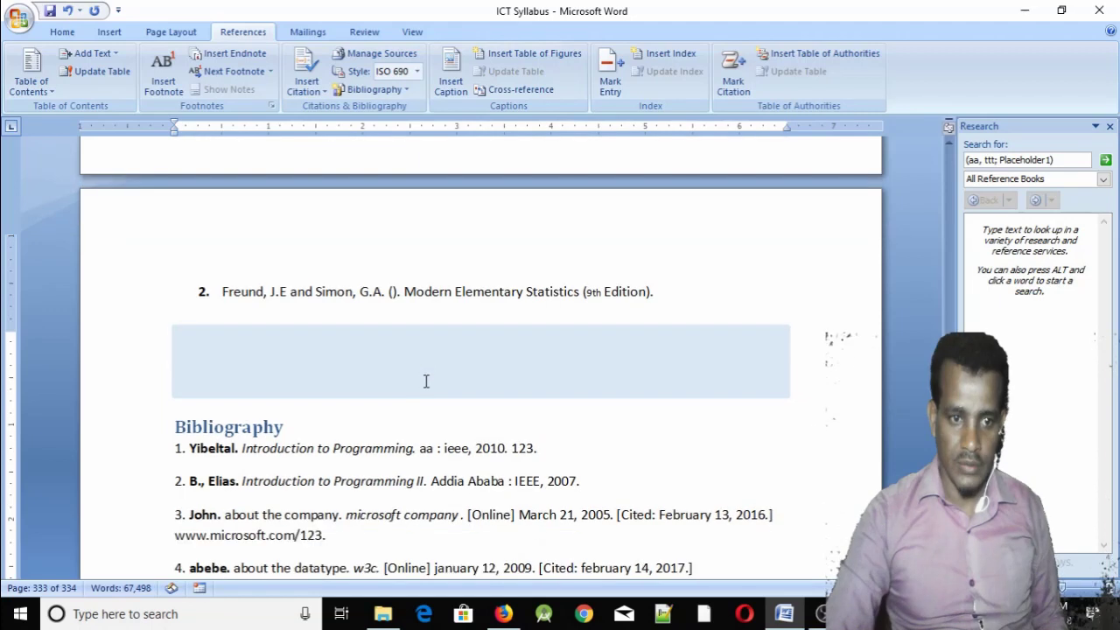
pyautogui.scroll(-1, 426, 380)
pyautogui.scroll(-2, 426, 380)
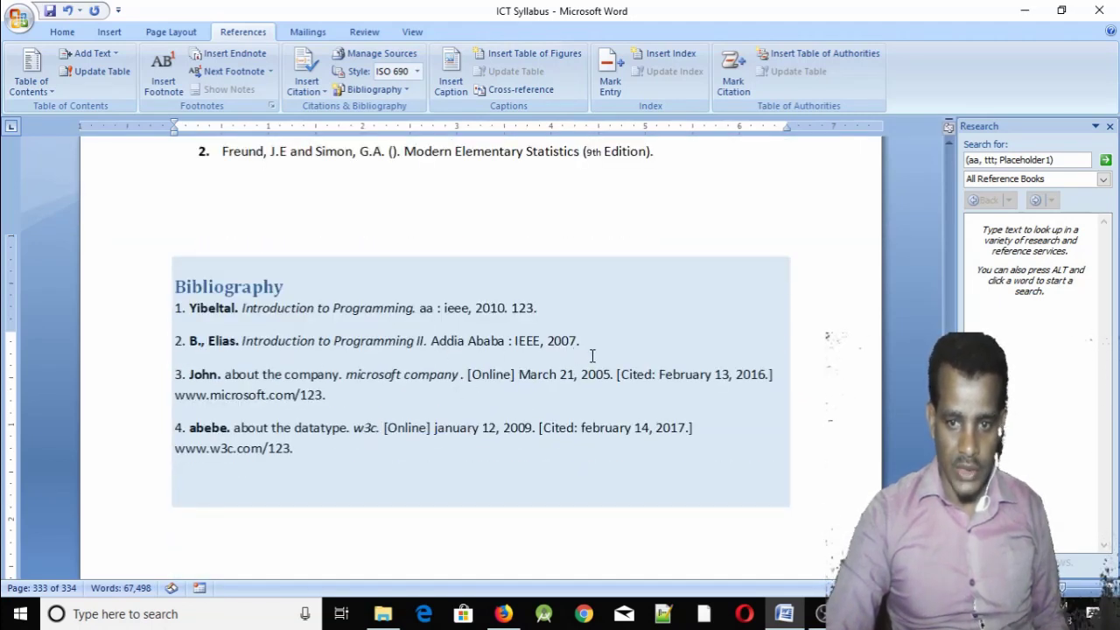
pyautogui.click(262, 284)
pyautogui.click(265, 247)
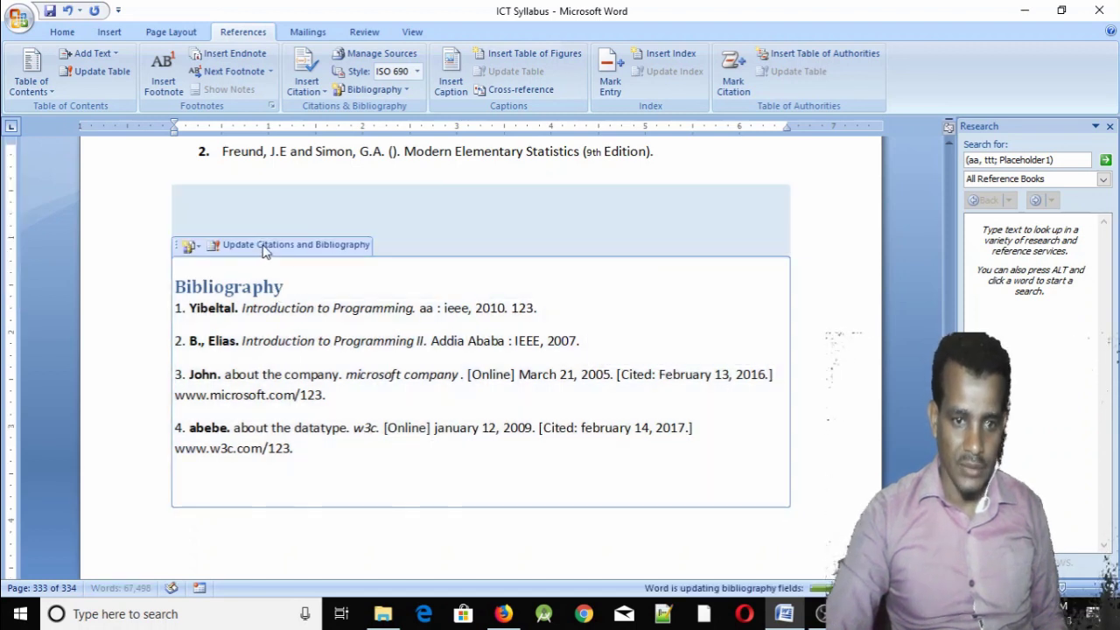
# - Apply the built-in Bibliography layout to the bibliography block
pyautogui.click(191, 247)
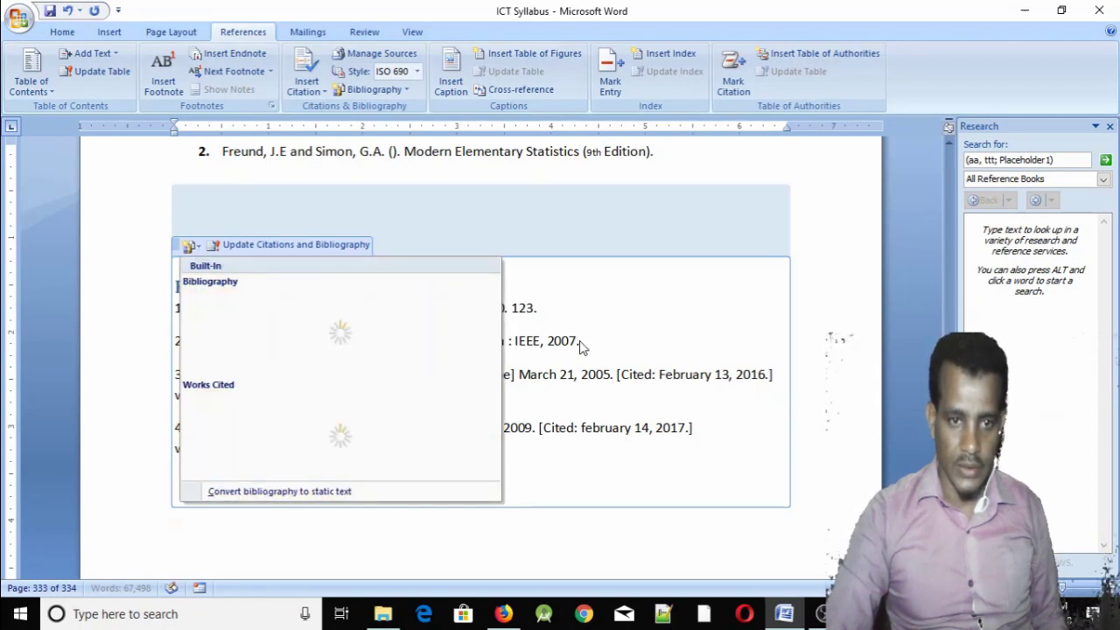
pyautogui.click(267, 492)
pyautogui.click(374, 89)
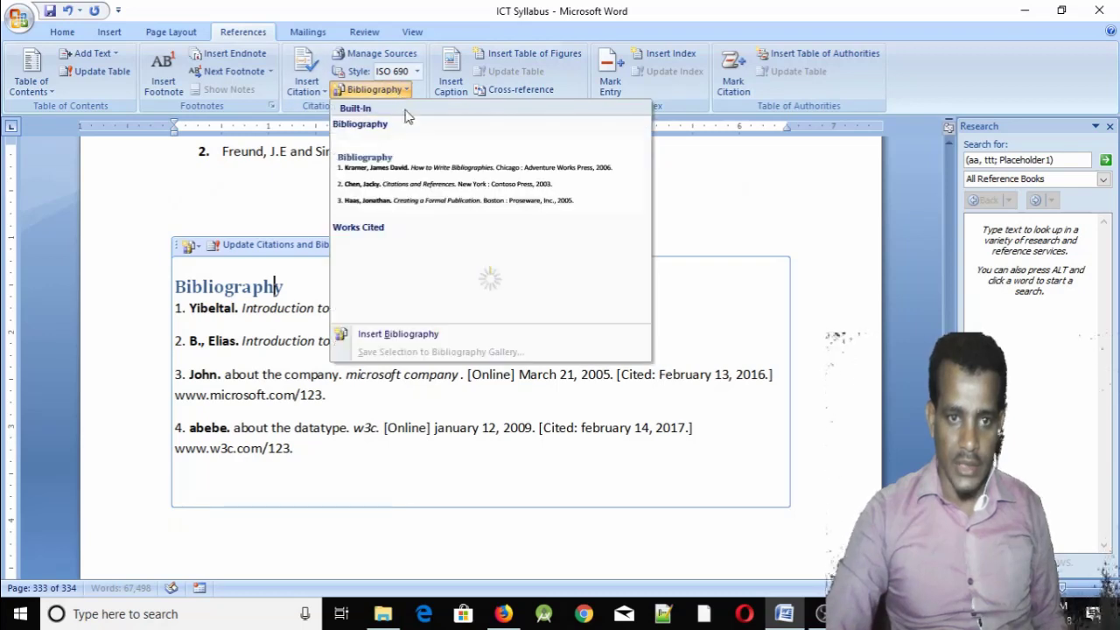
pyautogui.click(389, 155)
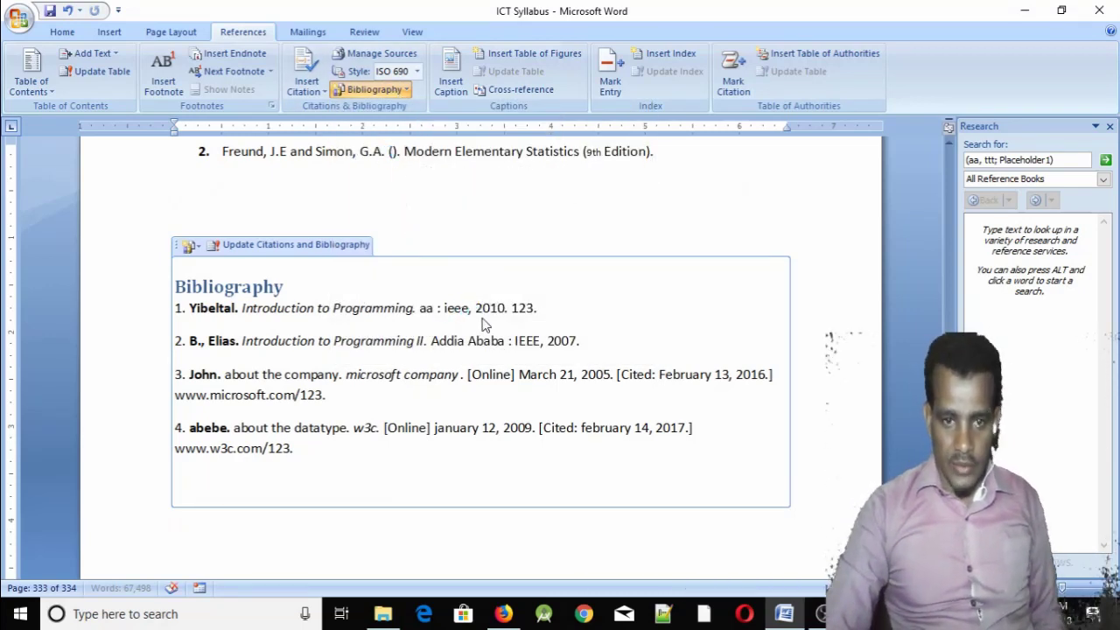
pyautogui.scroll(-1, 490, 303)
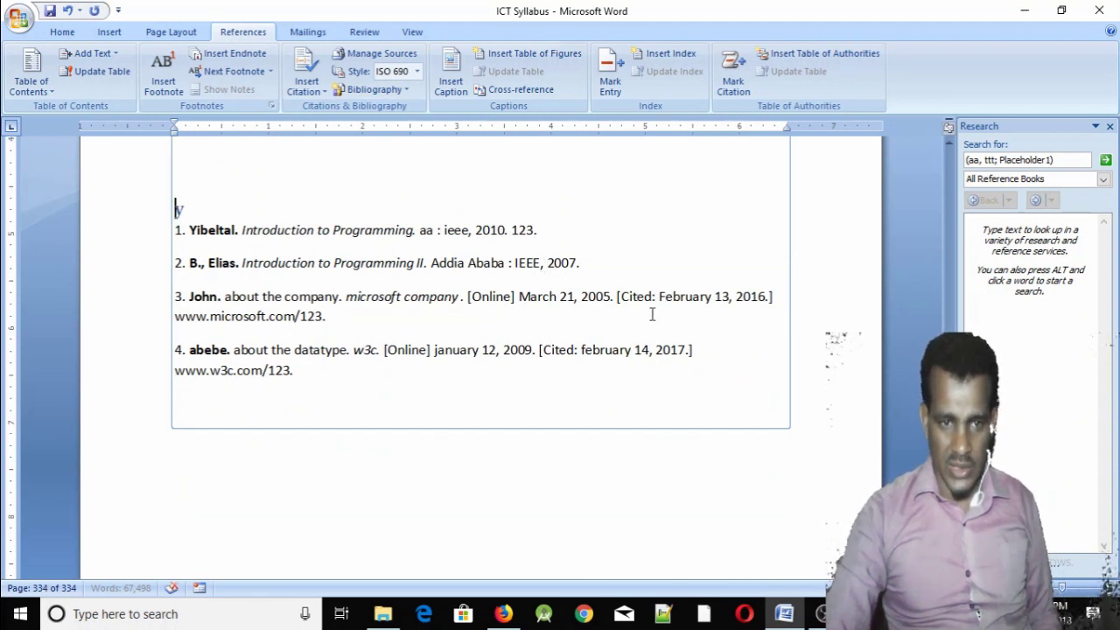
# - Set the citation style to ISO 690 - Numerical Reference and delete the stray 'y' line
pyautogui.click(416, 70)
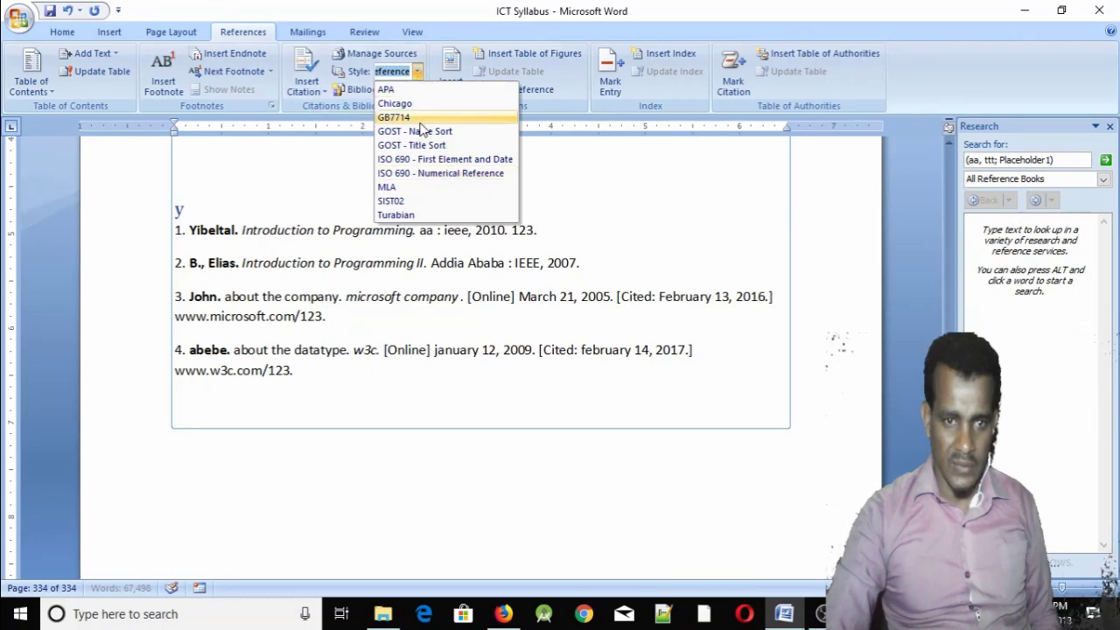
pyautogui.click(433, 159)
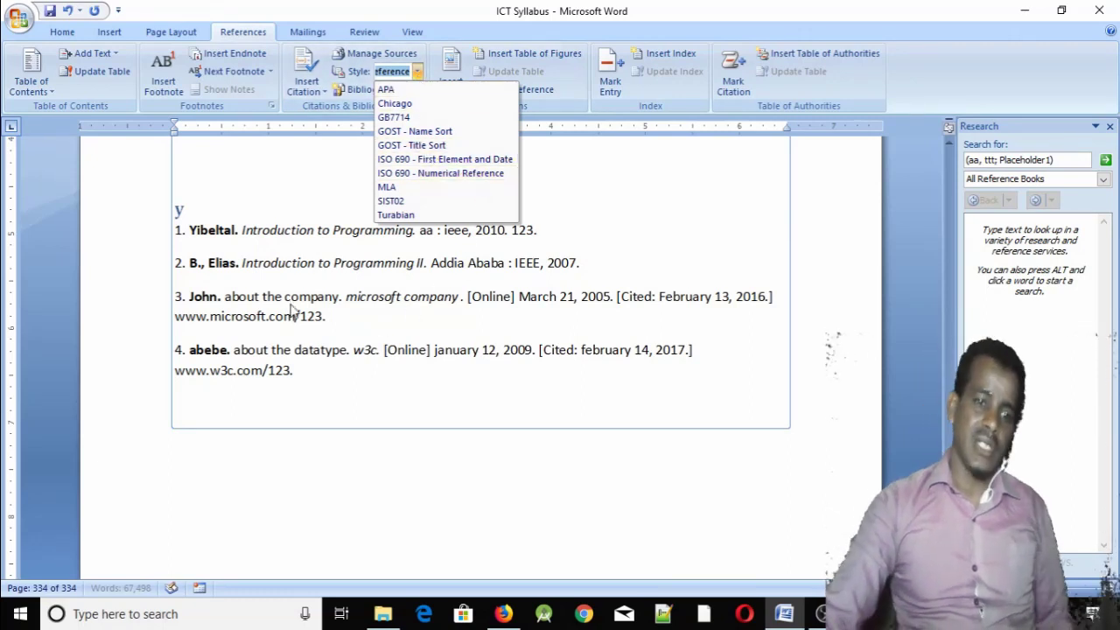
pyautogui.hotkey('shift', 'Right')
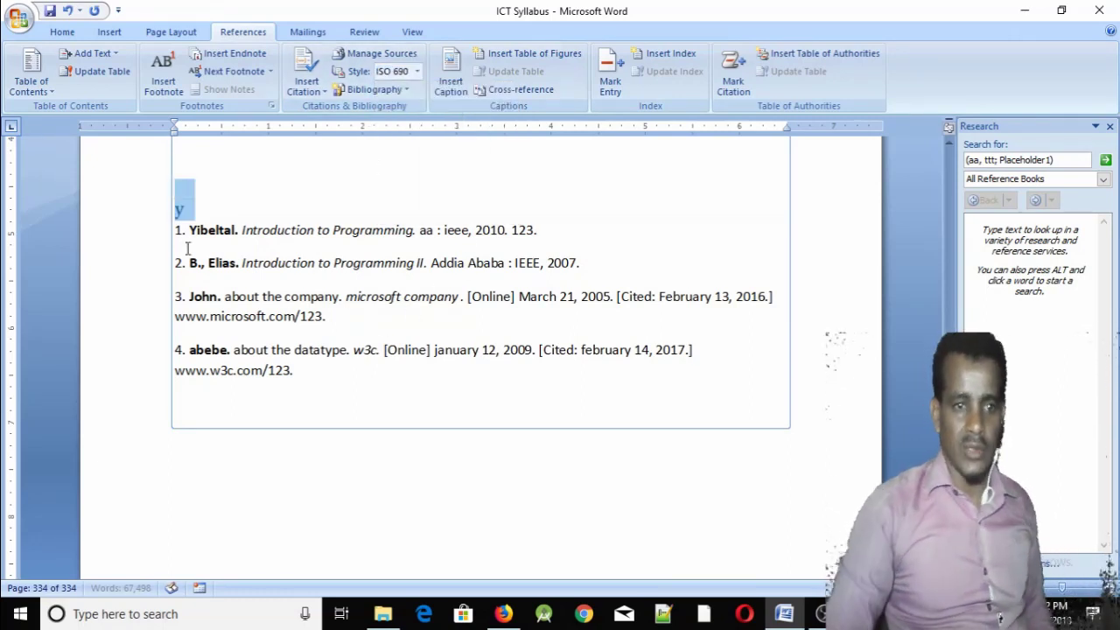
pyautogui.press('Delete')
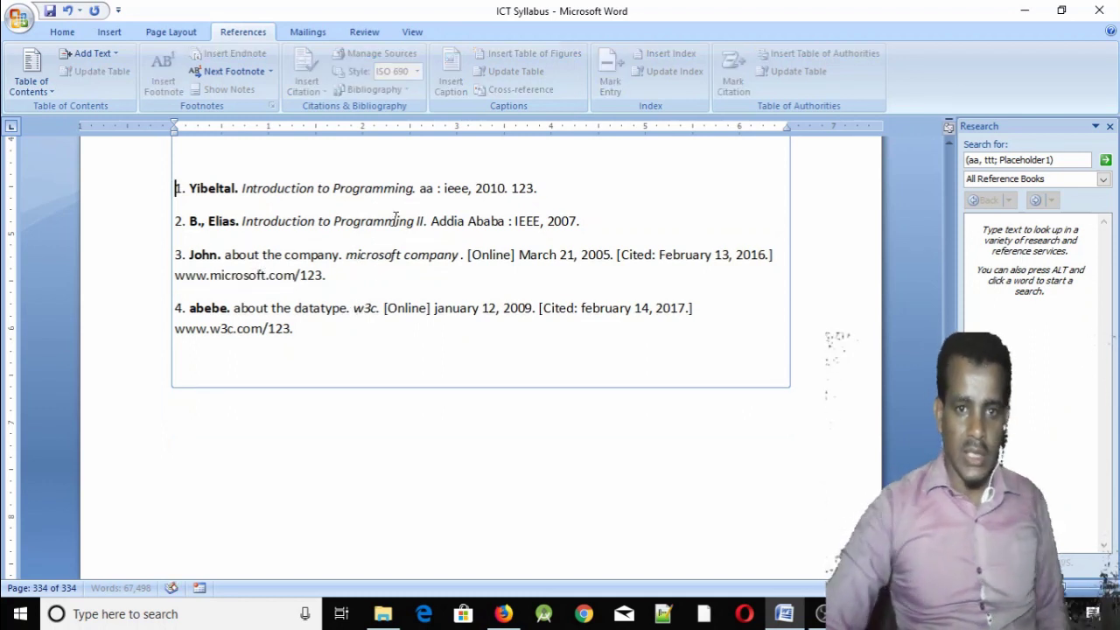
# - Paste a bibliography with a heading above the entries
pyautogui.click(377, 247)
pyautogui.hotkey('ctrl', 'v')
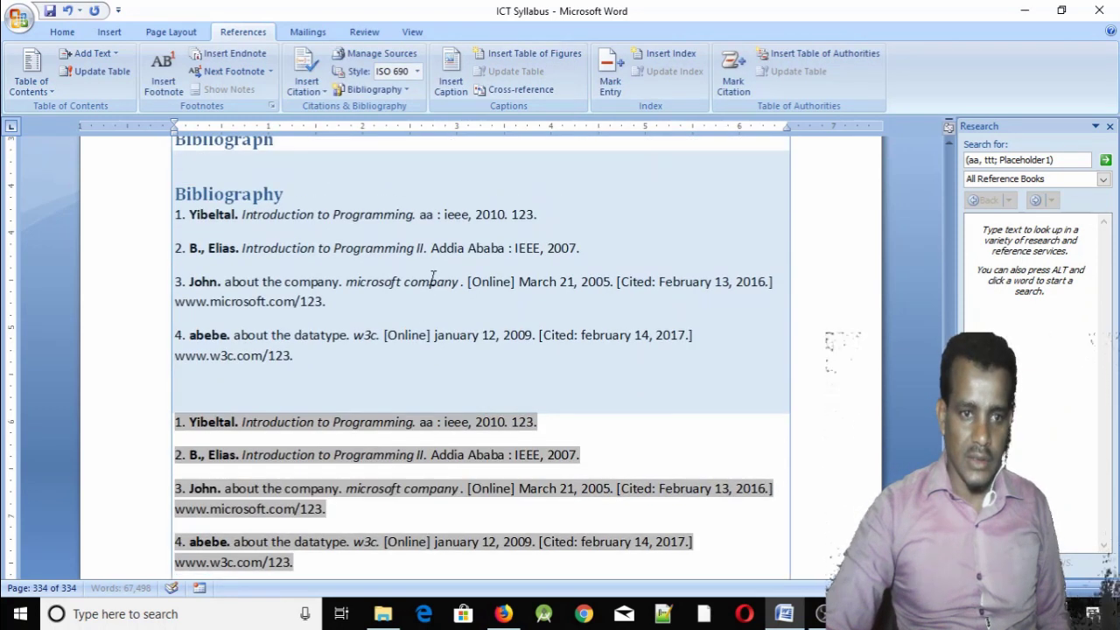
pyautogui.scroll(3, 432, 276)
pyautogui.scroll(-4, 432, 277)
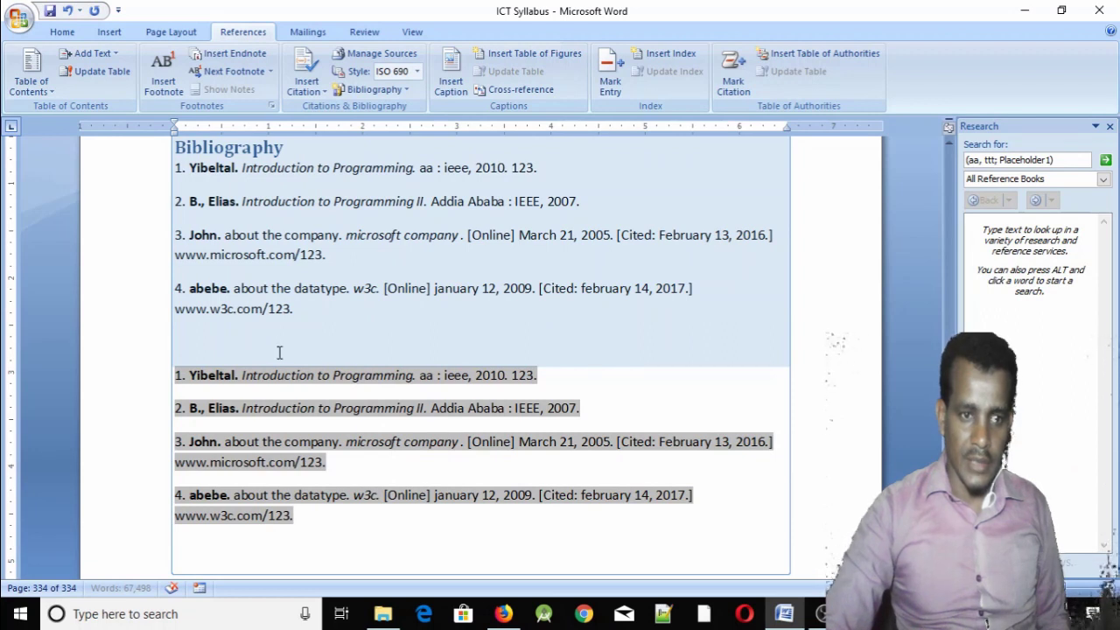
# - Select the duplicate grey-shaded entry list and delete it
pyautogui.click(296, 460)
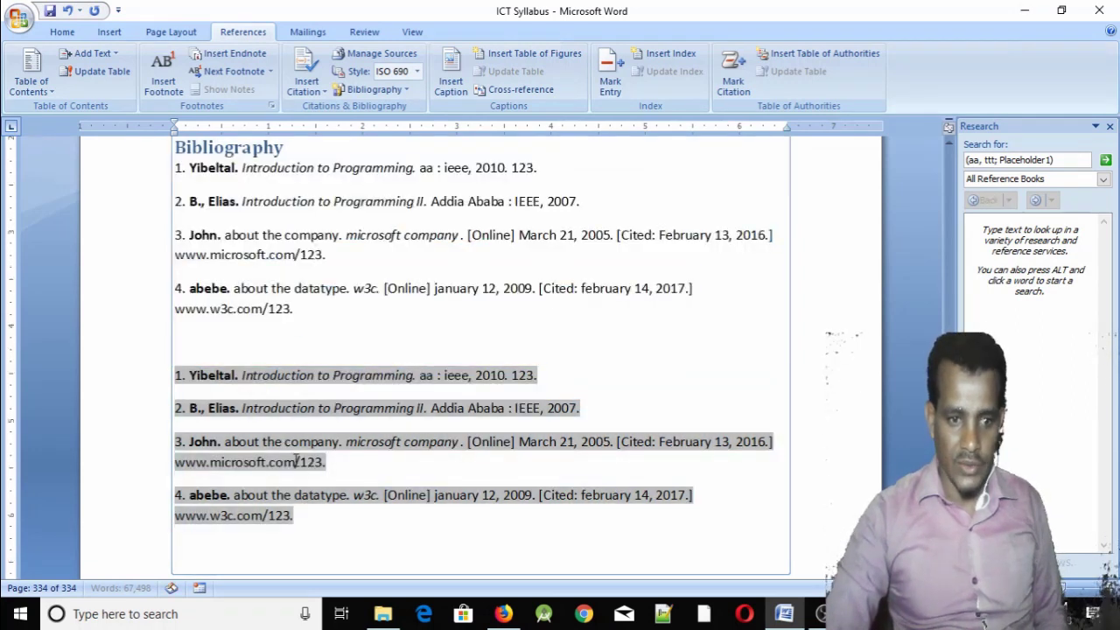
pyautogui.moveTo(318, 525); pyautogui.dragTo(176, 376)
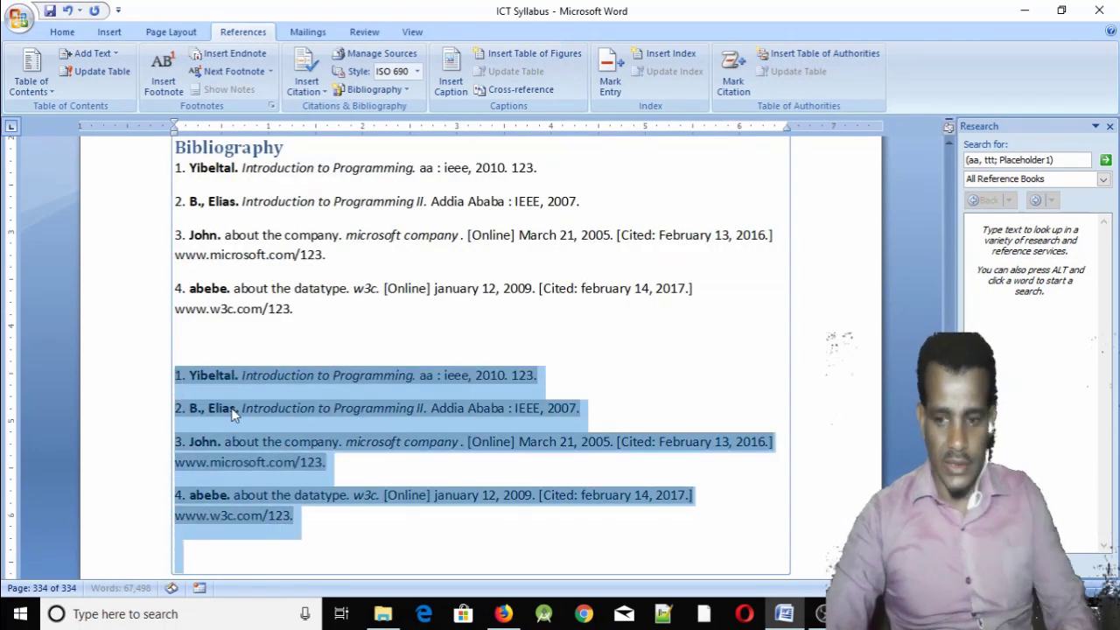
pyautogui.press('Delete')
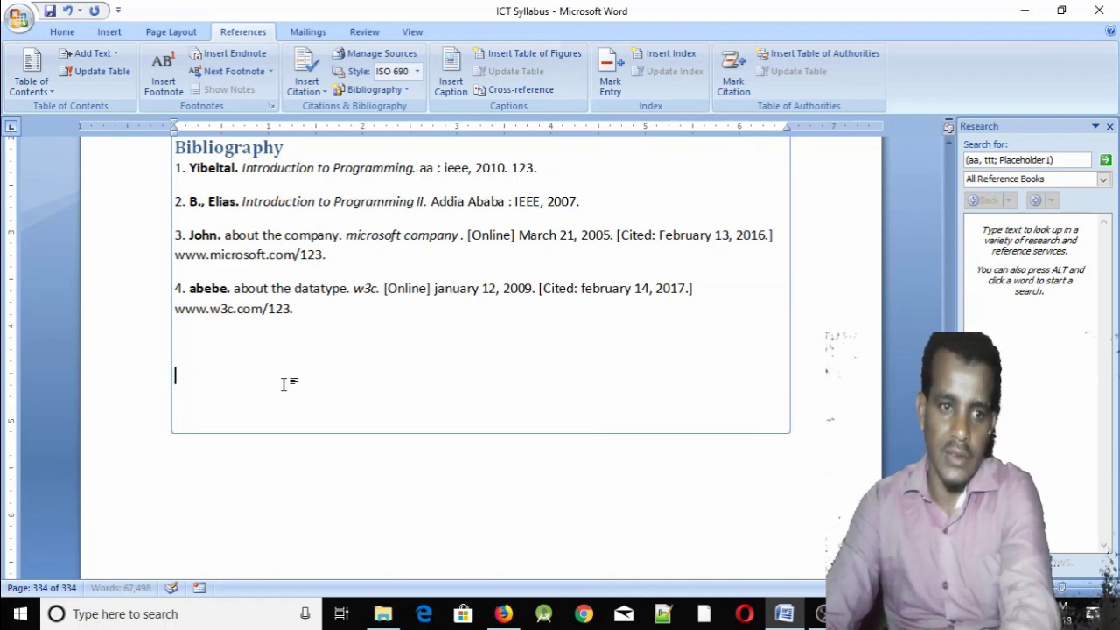
pyautogui.scroll(4, 329, 305)
# - Update the citations and bibliography, then bring up Source Manager
pyautogui.click(258, 244)
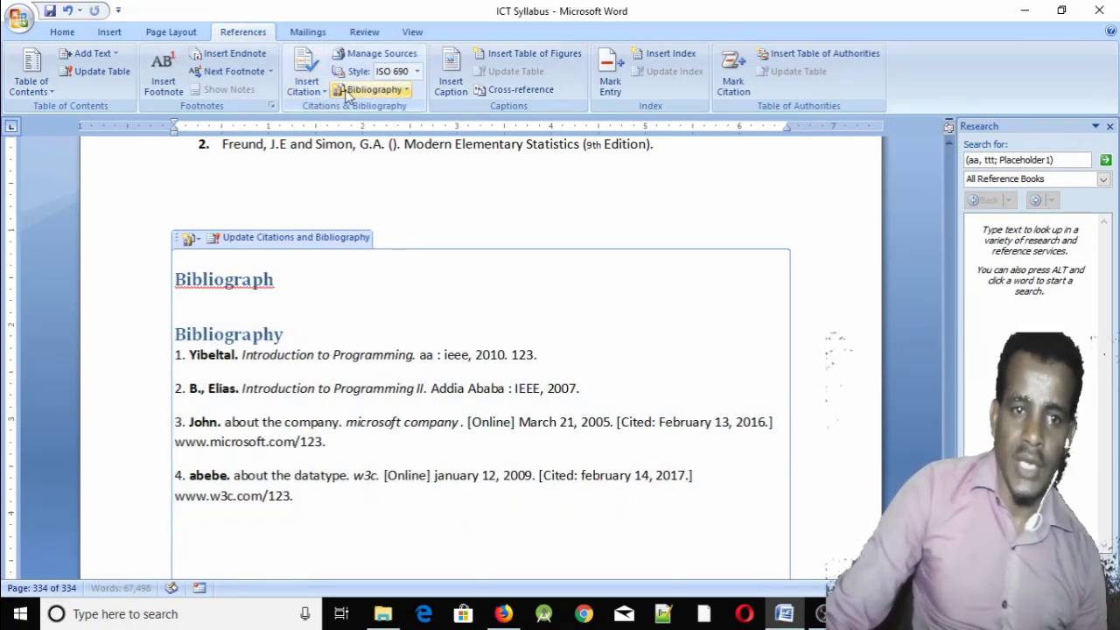
pyautogui.click(396, 55)
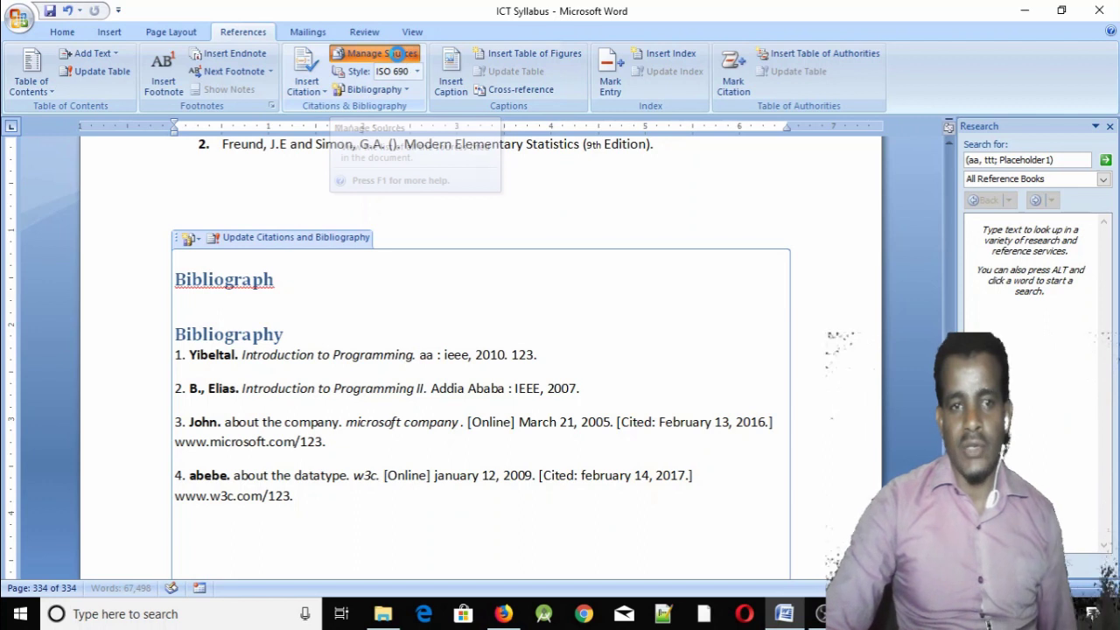
# - Preview each cited source (2005, 2007, 2009, 2010) in Source Manager, then close it
pyautogui.click(328, 189)
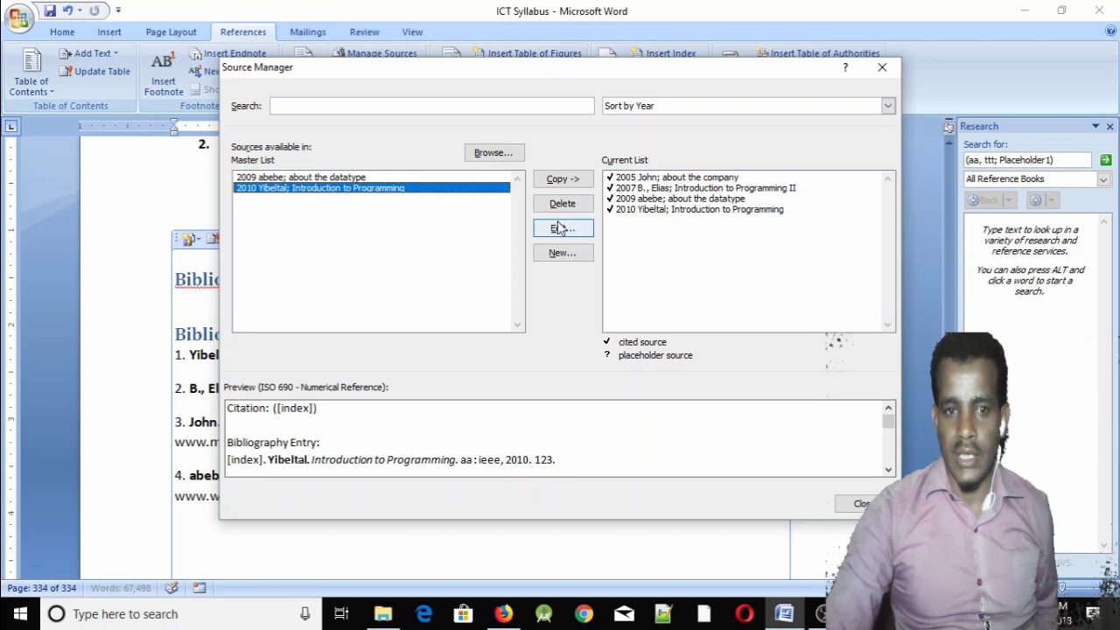
pyautogui.click(665, 189)
pyautogui.click(665, 210)
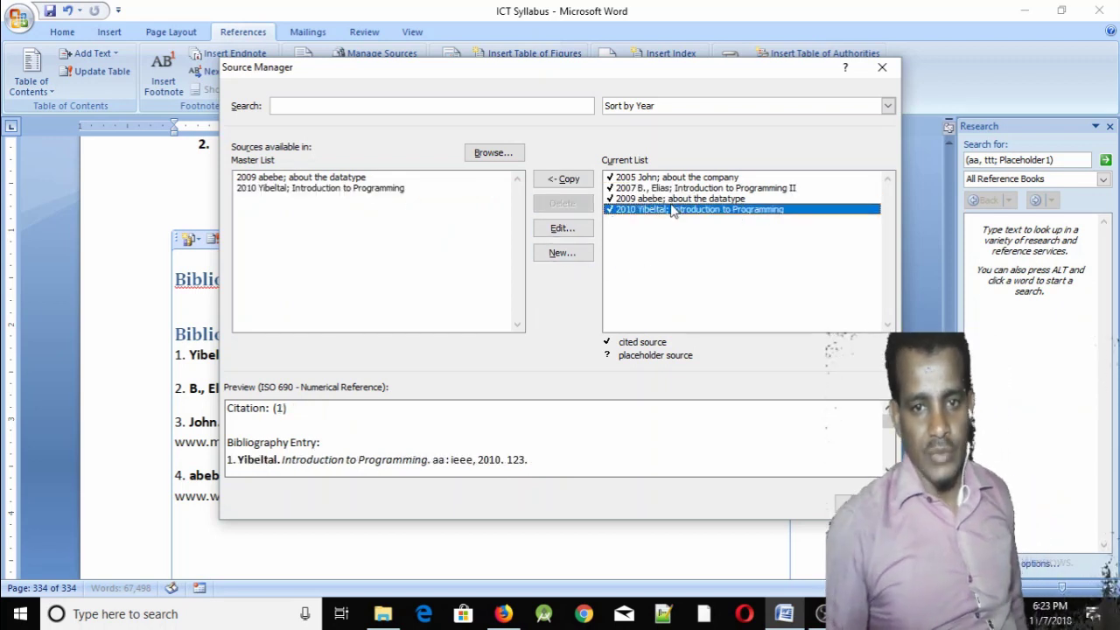
pyautogui.click(663, 189)
pyautogui.click(663, 199)
pyautogui.click(660, 210)
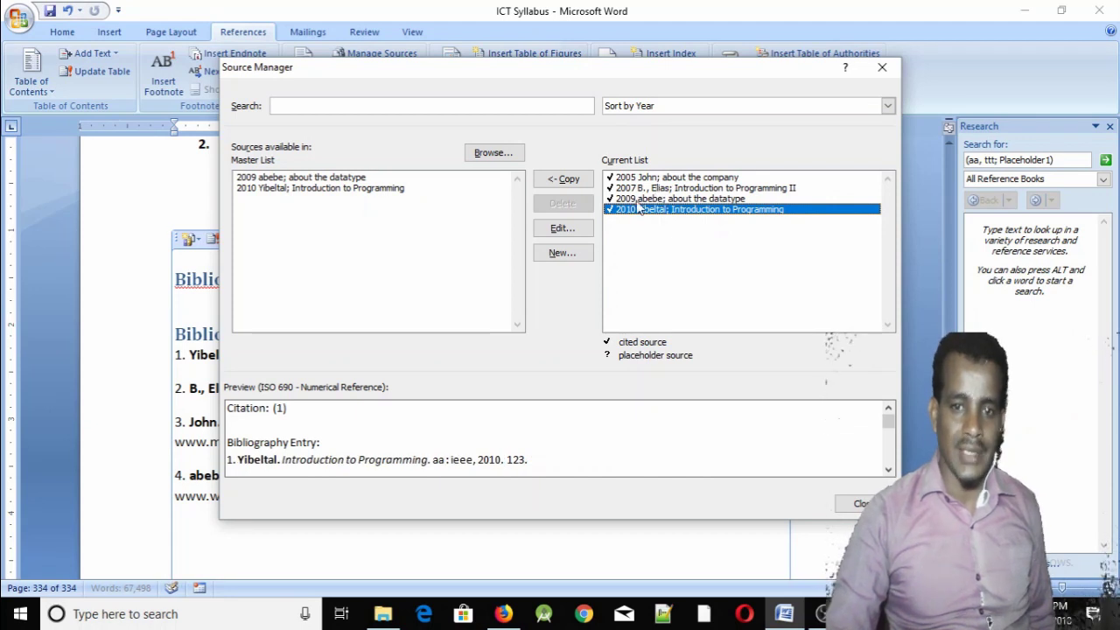
pyautogui.click(663, 199)
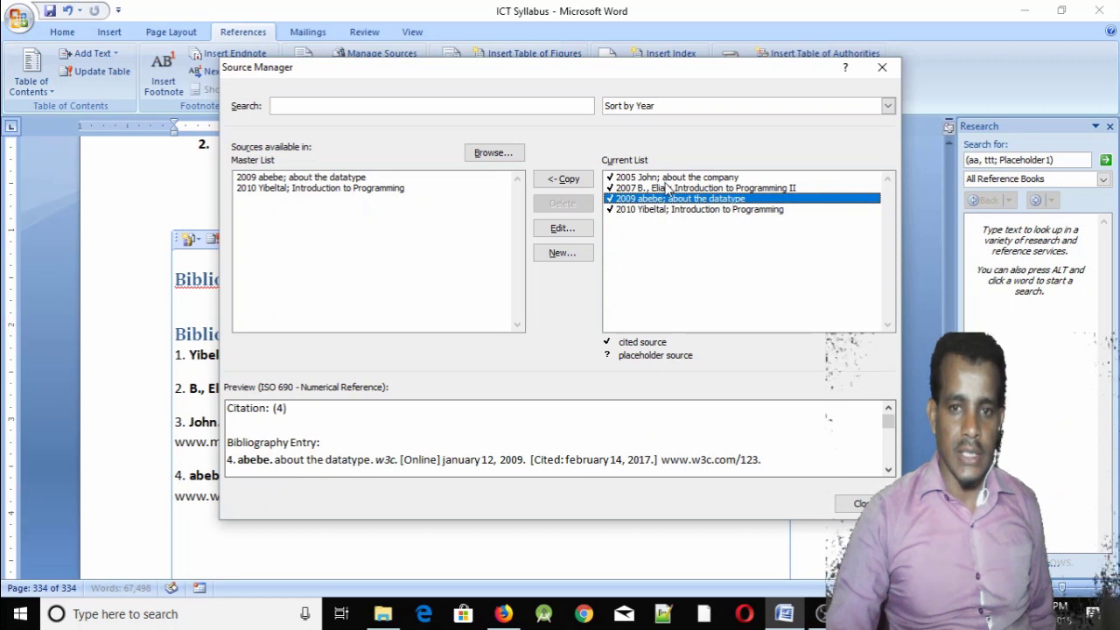
pyautogui.click(667, 188)
pyautogui.click(665, 178)
pyautogui.click(664, 188)
pyautogui.click(664, 200)
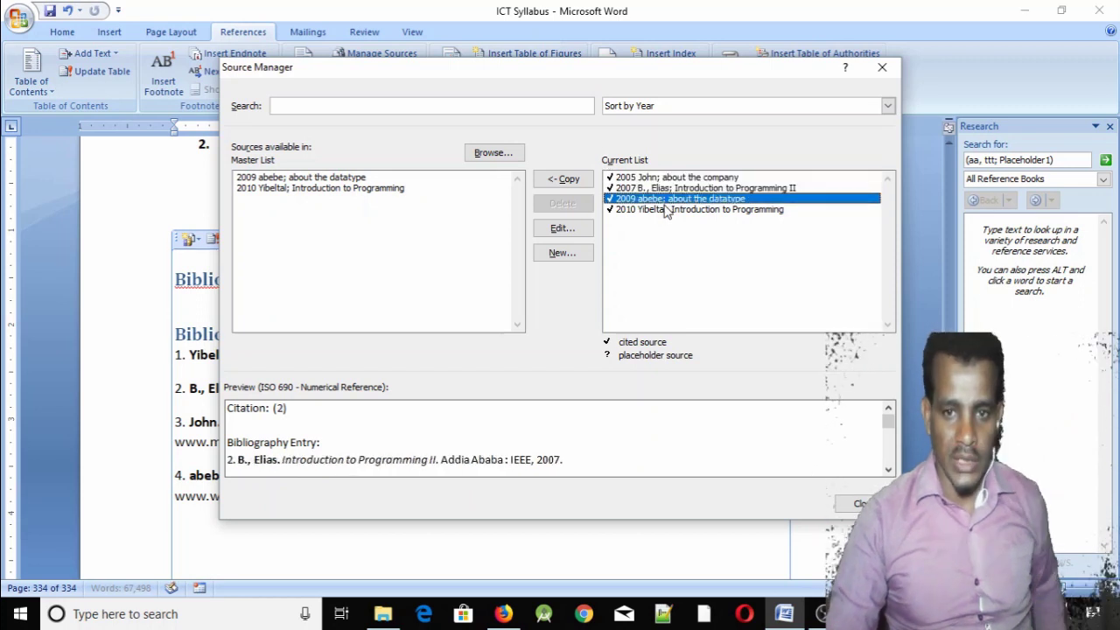
pyautogui.click(664, 210)
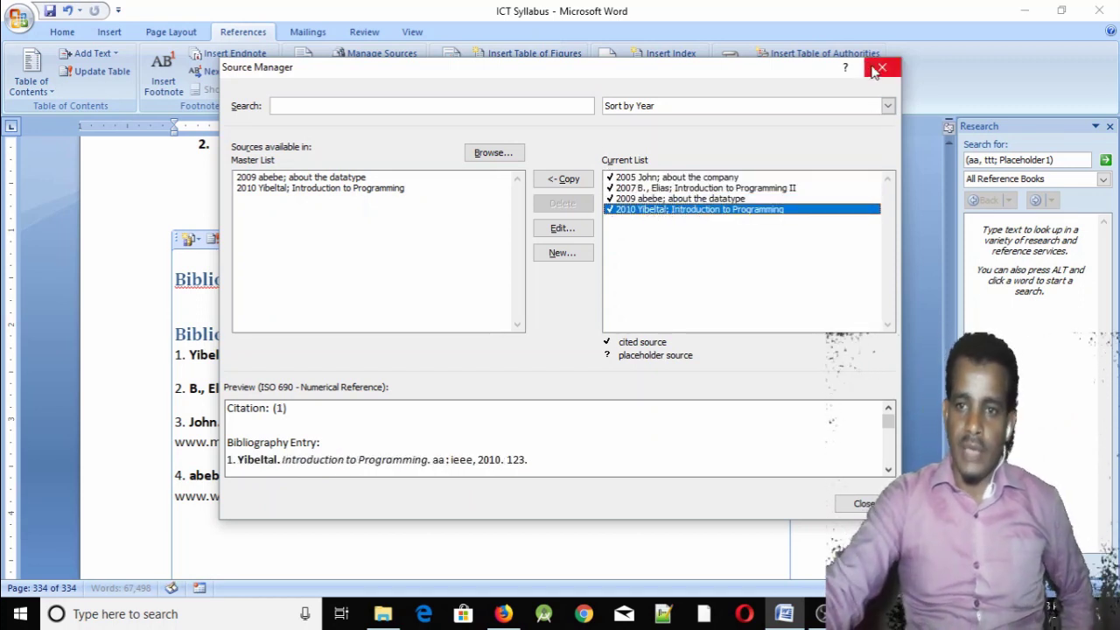
pyautogui.click(879, 68)
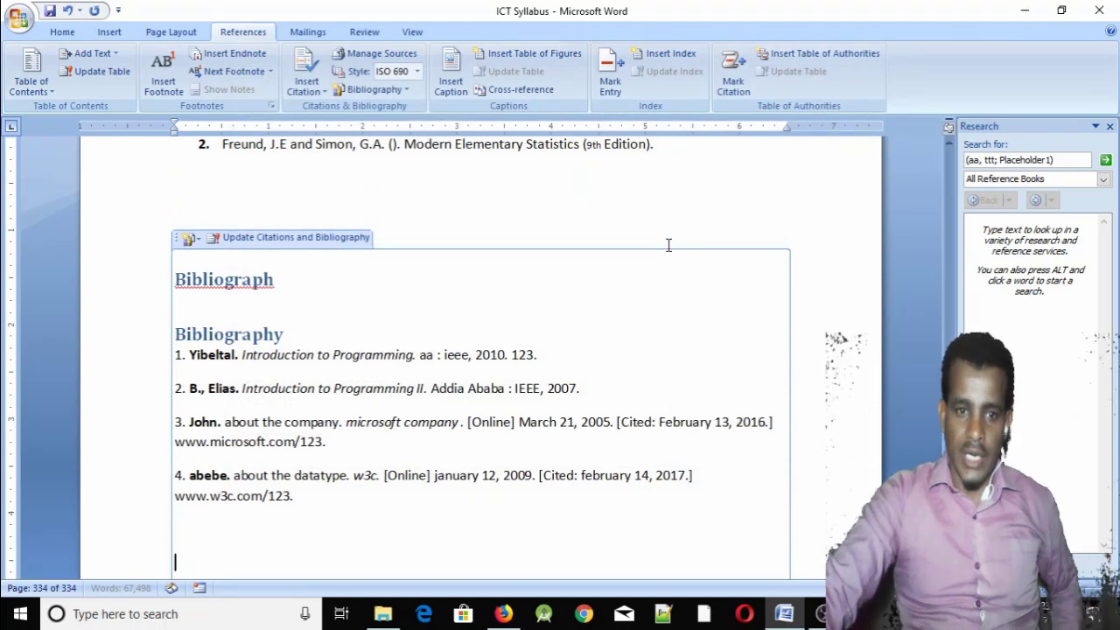